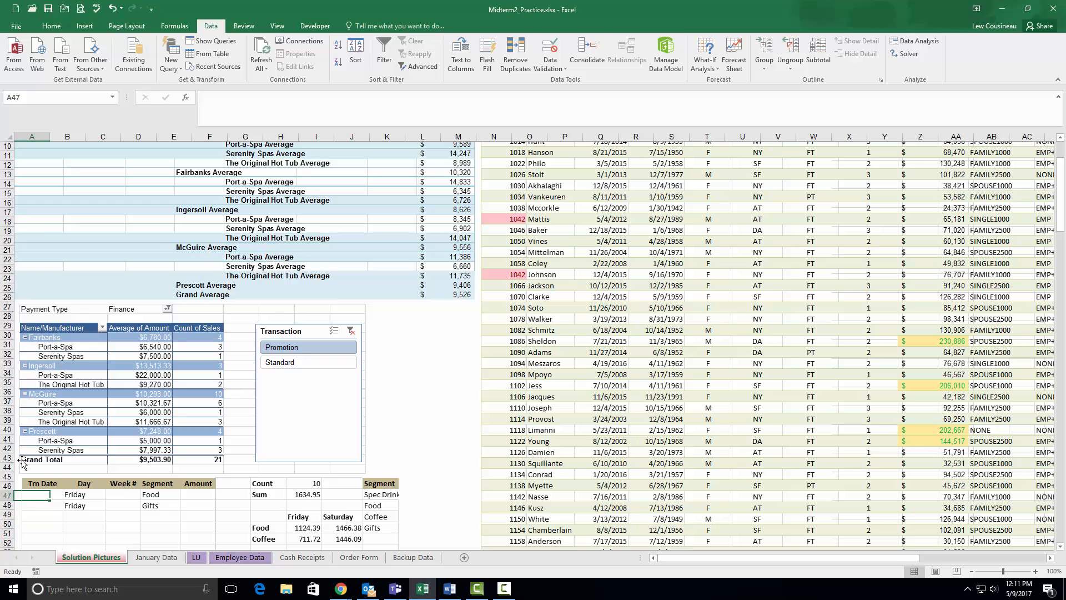
# - Remove all subtotals from the transaction list on the Backup Data sheet
pyautogui.click(411, 558)
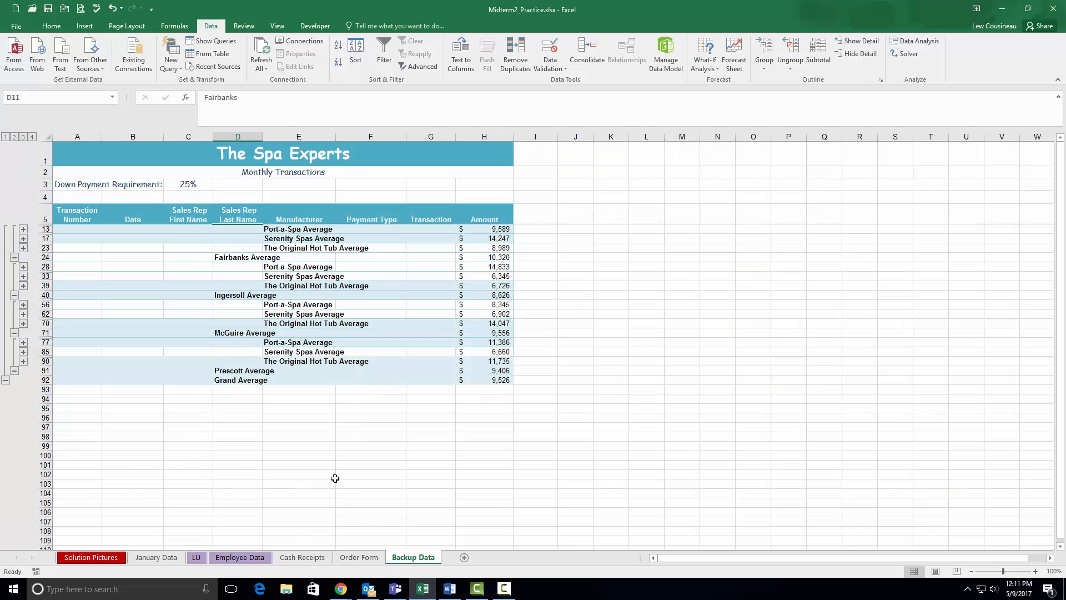
pyautogui.click(304, 299)
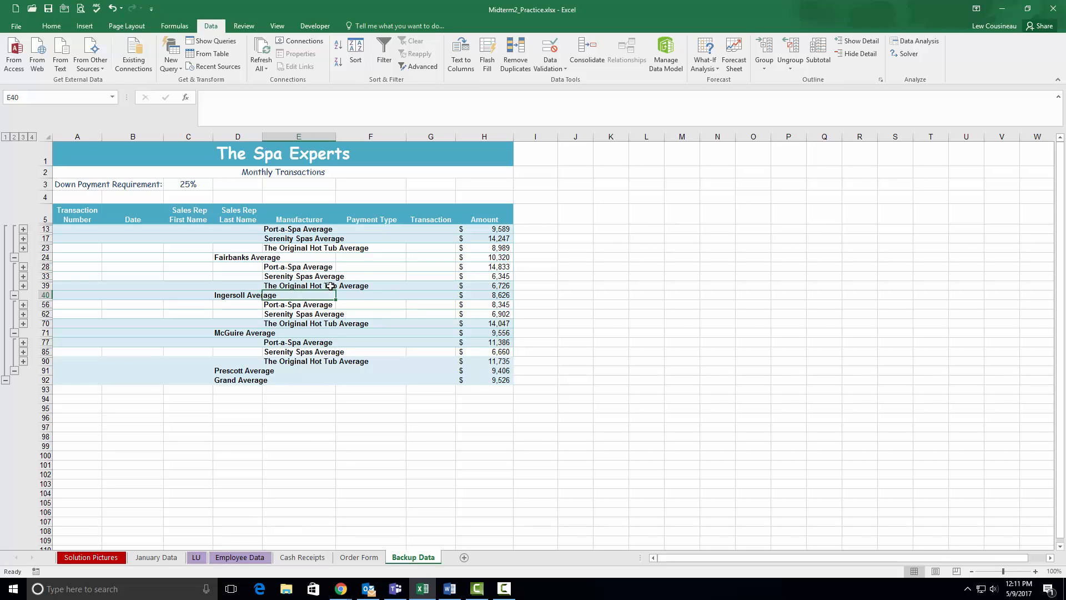
pyautogui.click(169, 559)
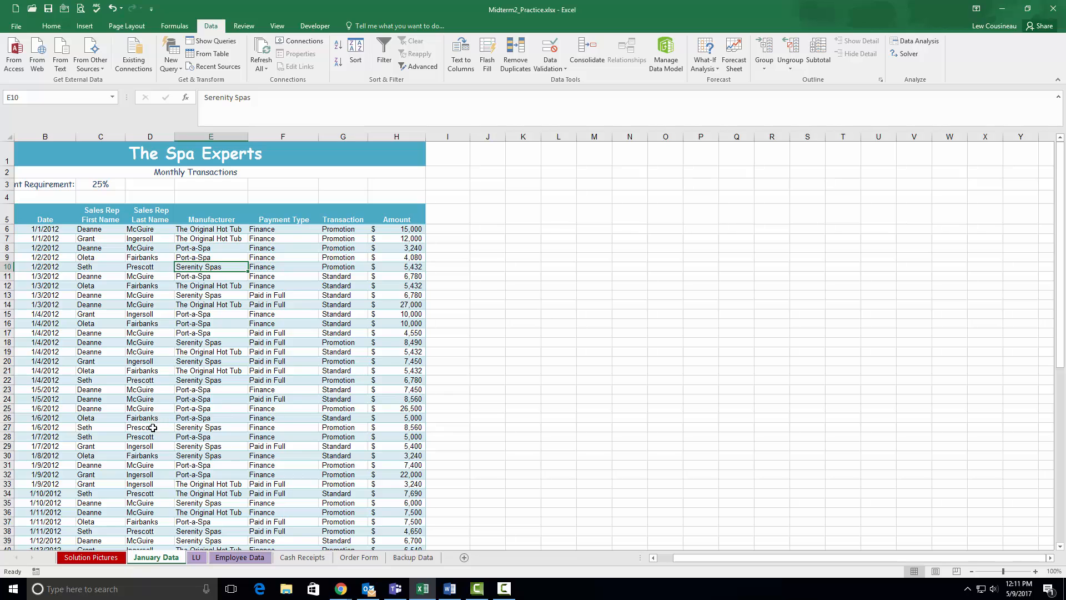
pyautogui.click(423, 557)
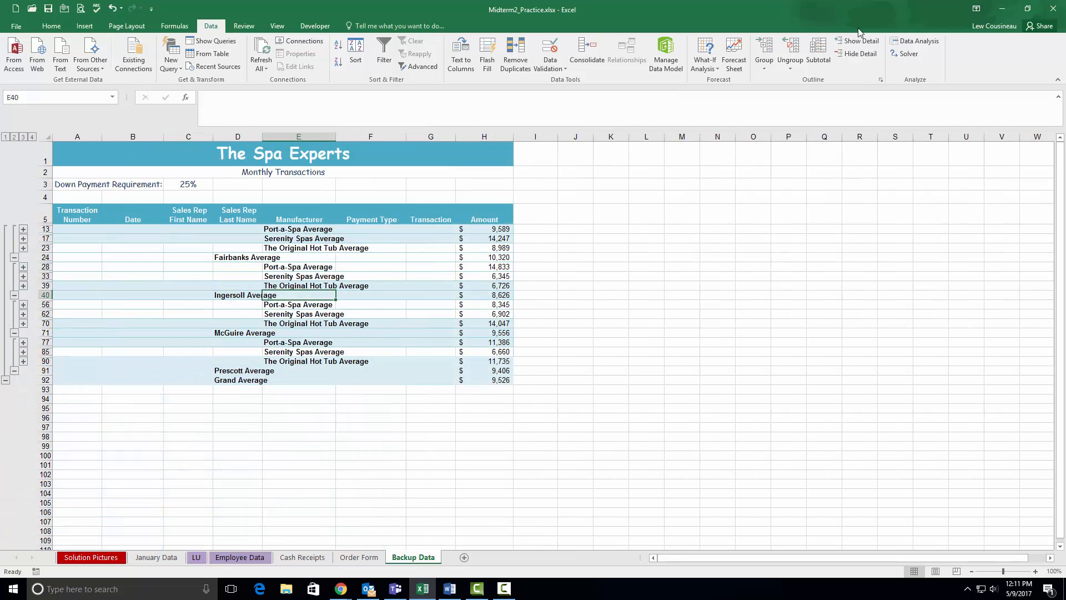
pyautogui.click(818, 56)
pyautogui.click(426, 320)
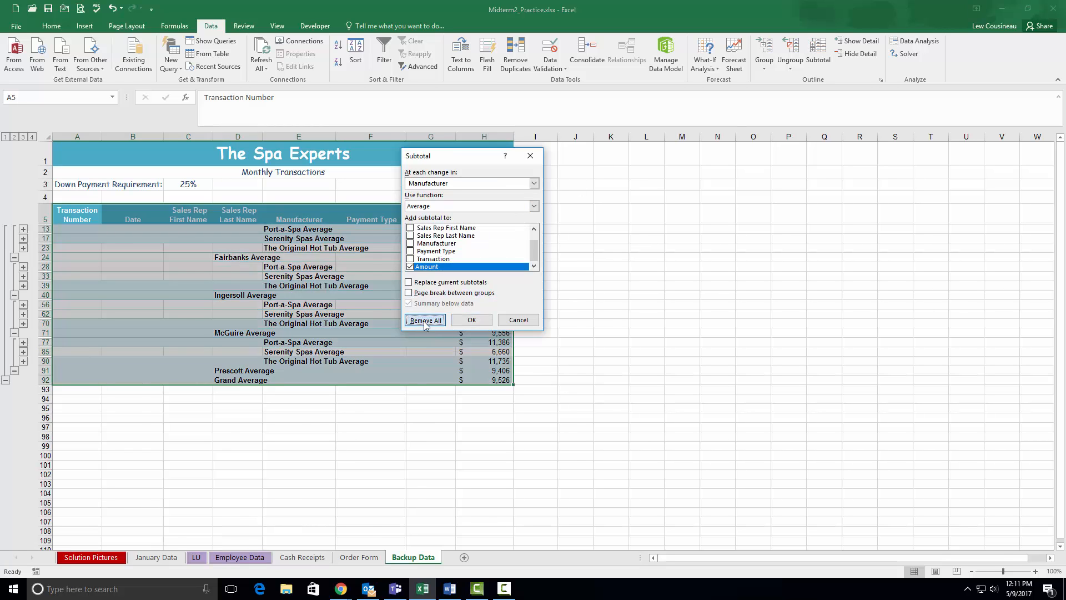
pyautogui.click(322, 354)
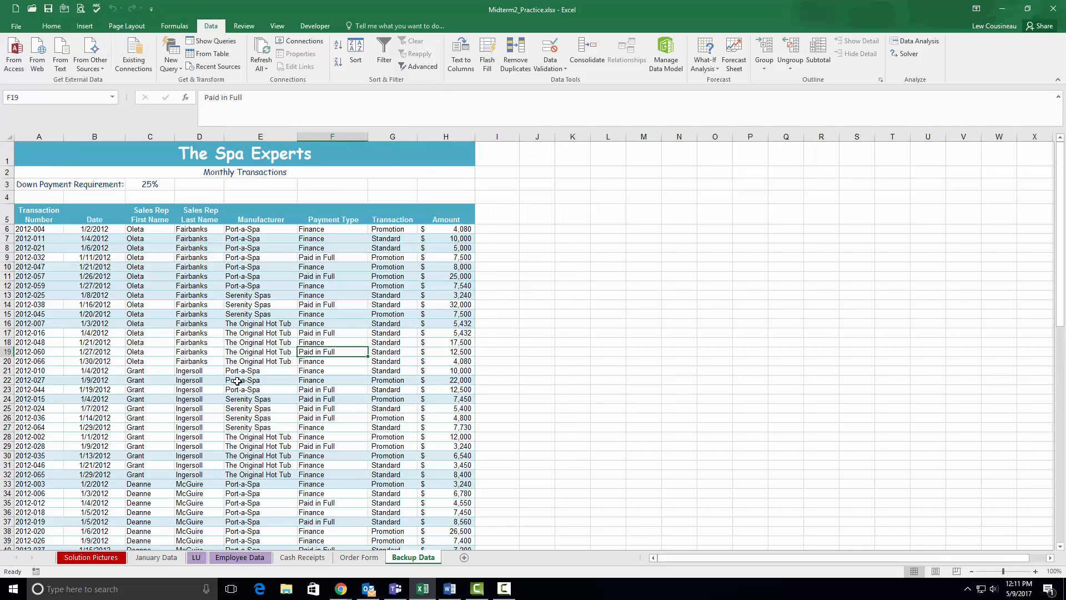
# - Create a PivotTable on a new worksheet from the Backup Data range A5:H75
pyautogui.click(261, 334)
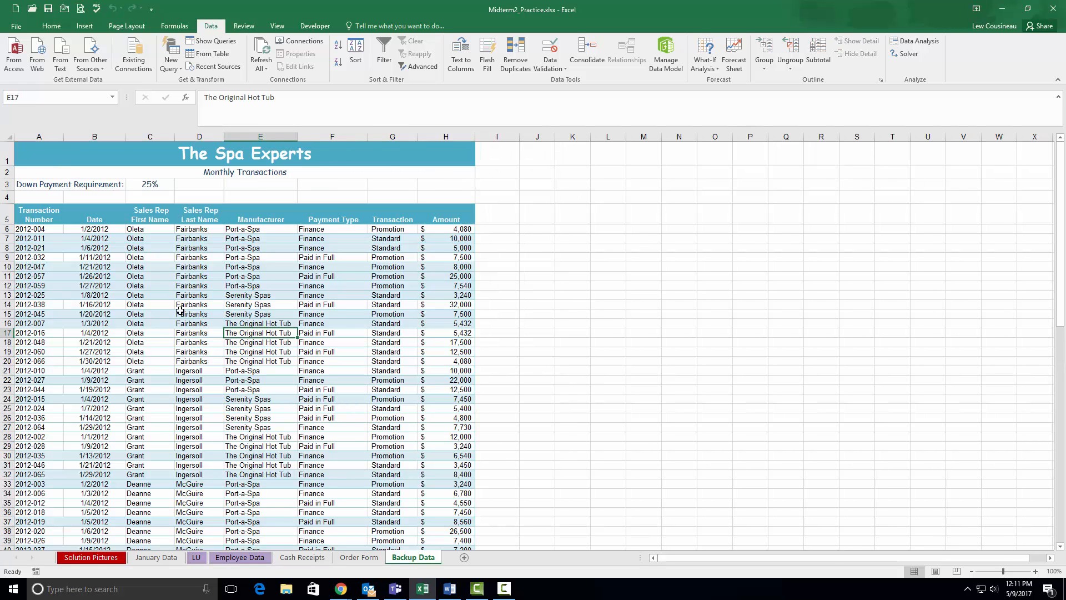
pyautogui.click(84, 25)
pyautogui.click(19, 55)
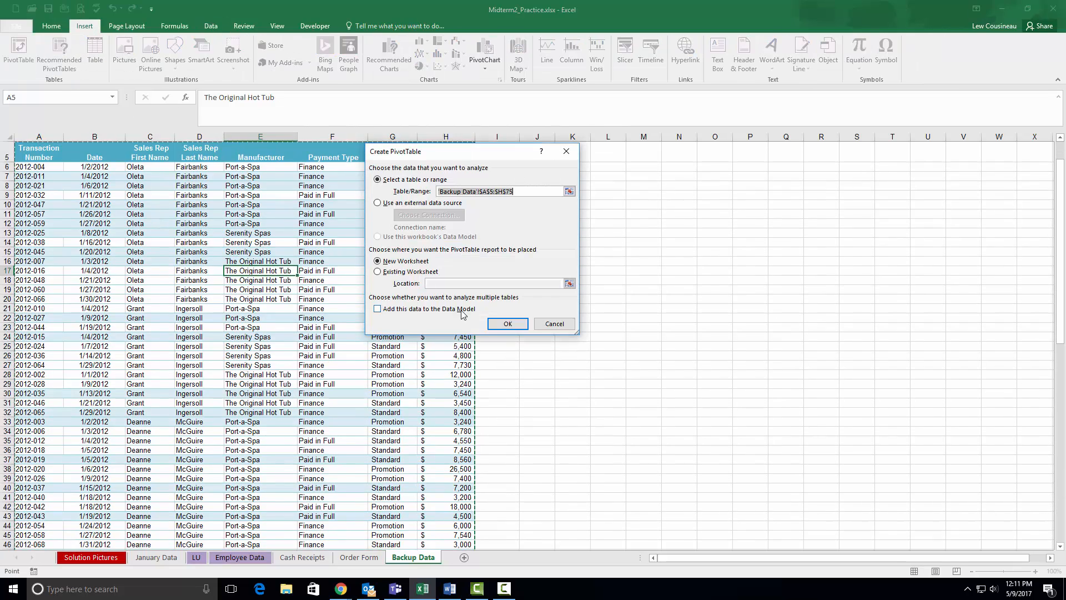
pyautogui.click(508, 323)
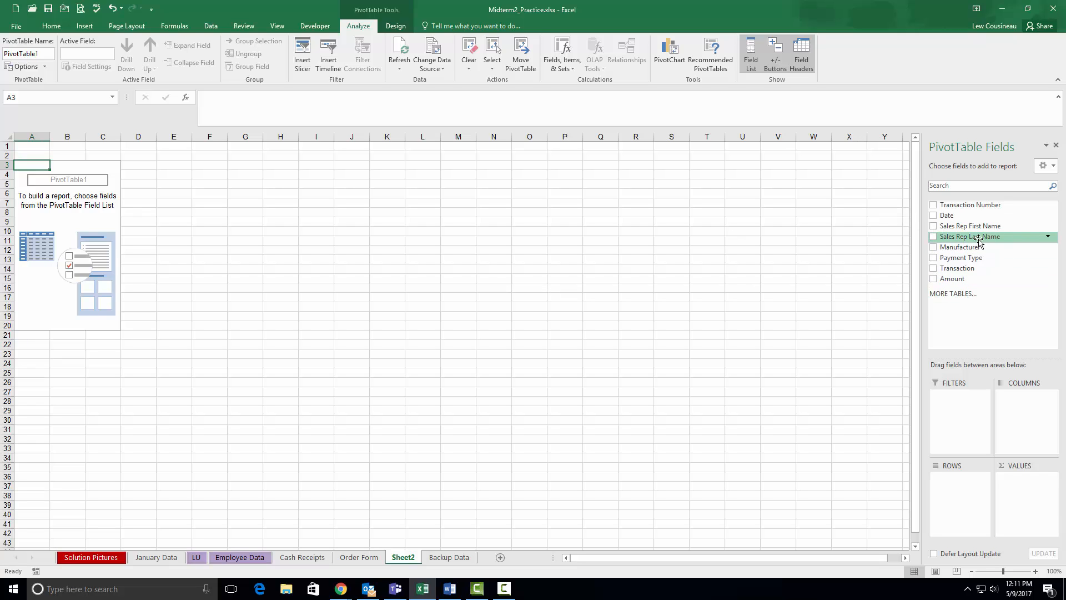
# - Lay out the PivotTable with Sales Rep Last Name and Manufacturer as rows and Amount as values
pyautogui.moveTo(978, 240); pyautogui.dragTo(966, 483)
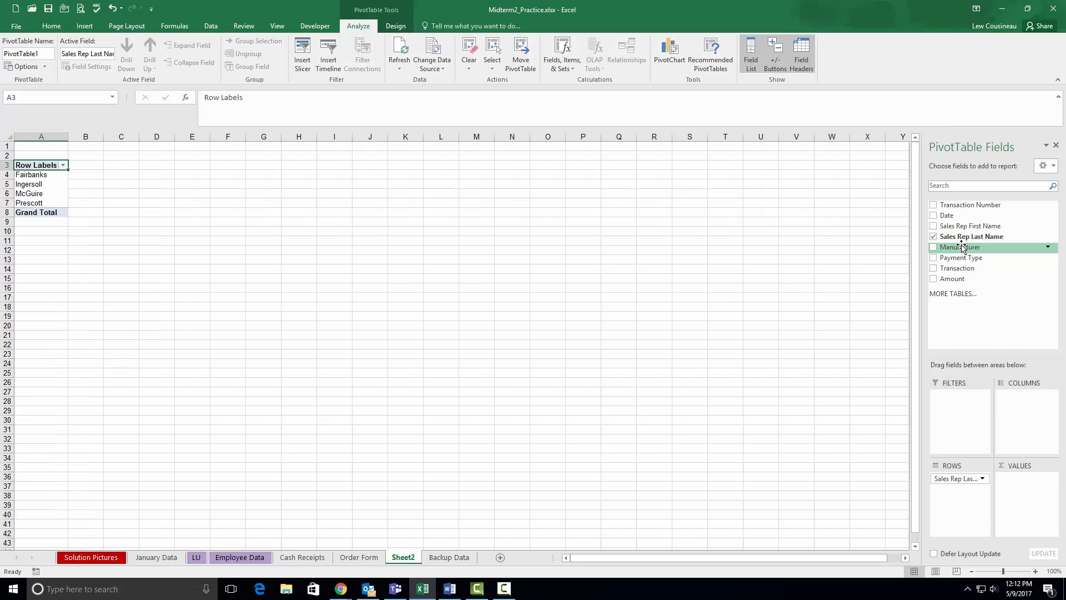
pyautogui.moveTo(961, 248)
pyautogui.mouseDown()
pyautogui.moveTo(956, 514)
pyautogui.moveTo(952, 495)
pyautogui.mouseUp()
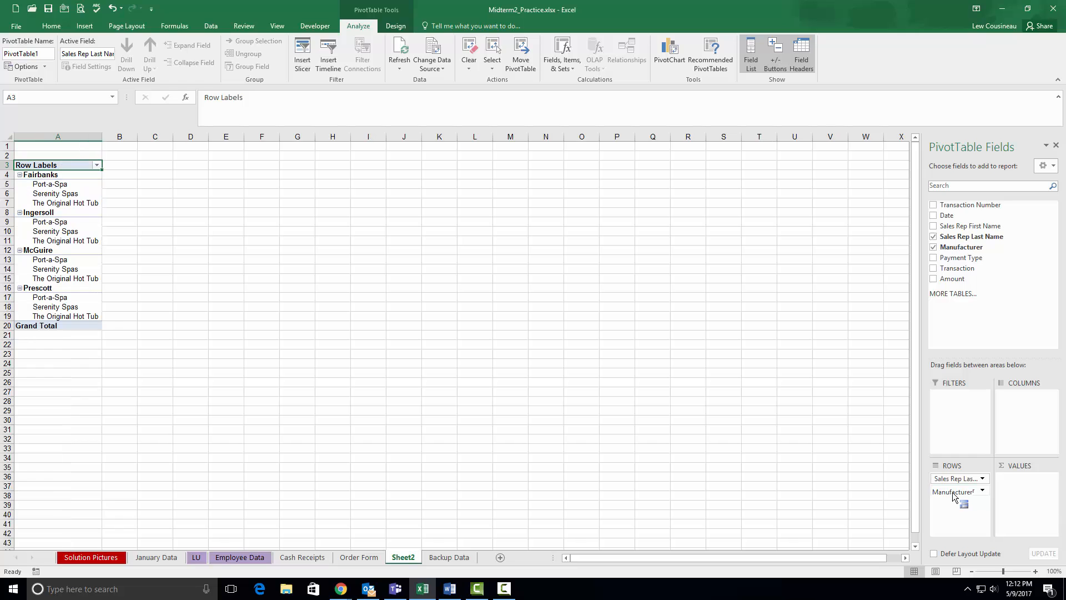
pyautogui.moveTo(947, 278); pyautogui.dragTo(1027, 492)
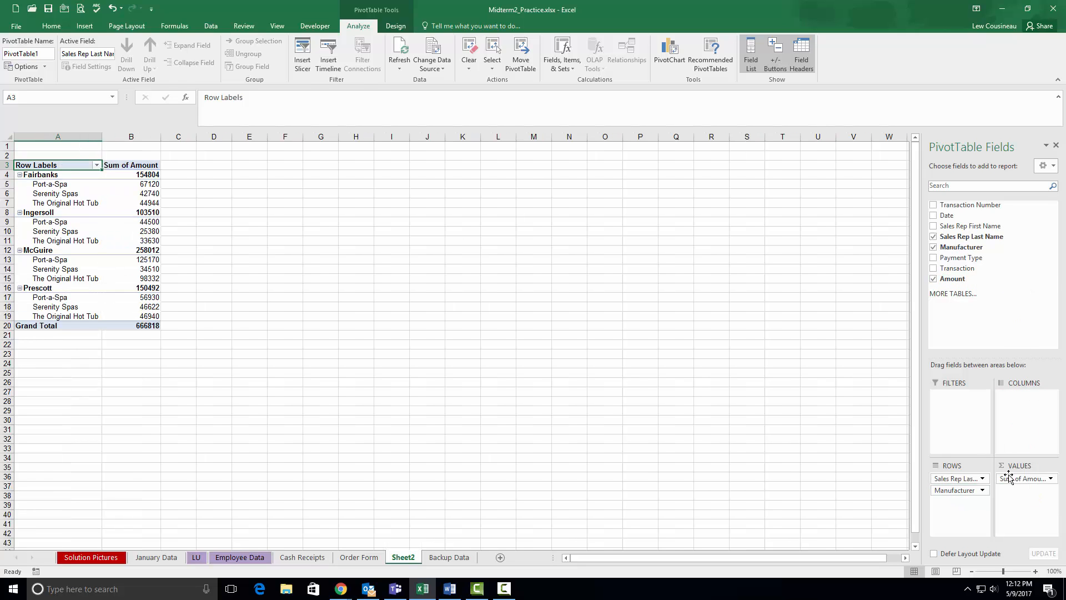
# - Summarize the PivotTable's Amount value field by Average
pyautogui.click(1051, 478)
pyautogui.click(1014, 465)
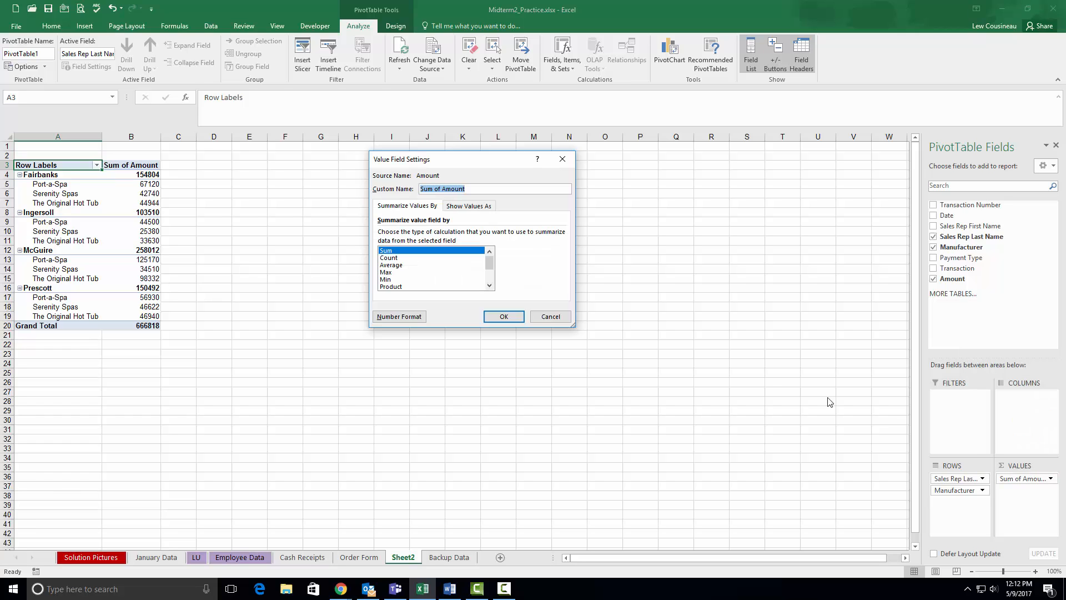
pyautogui.click(390, 266)
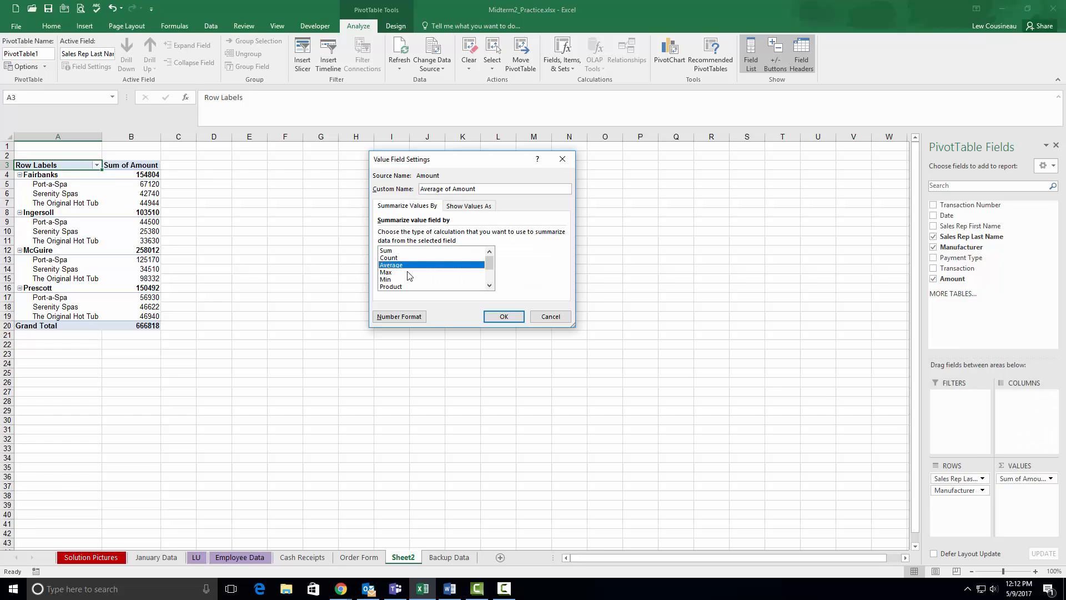
pyautogui.click(498, 317)
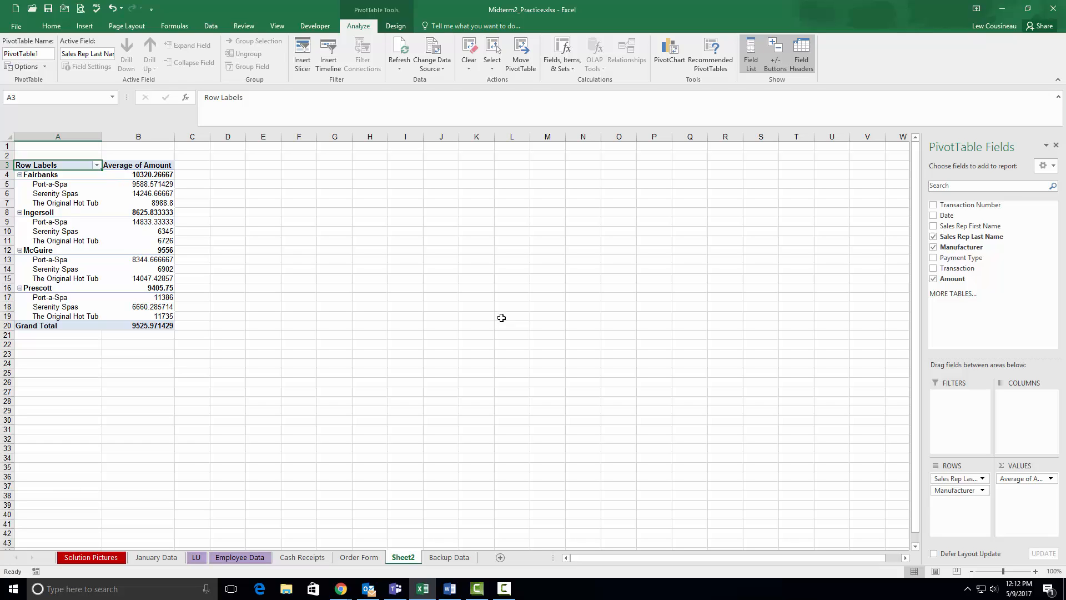
# - Format the Average of Amount field as Currency with 2 decimal places and the $ symbol
pyautogui.click(1049, 479)
pyautogui.click(977, 467)
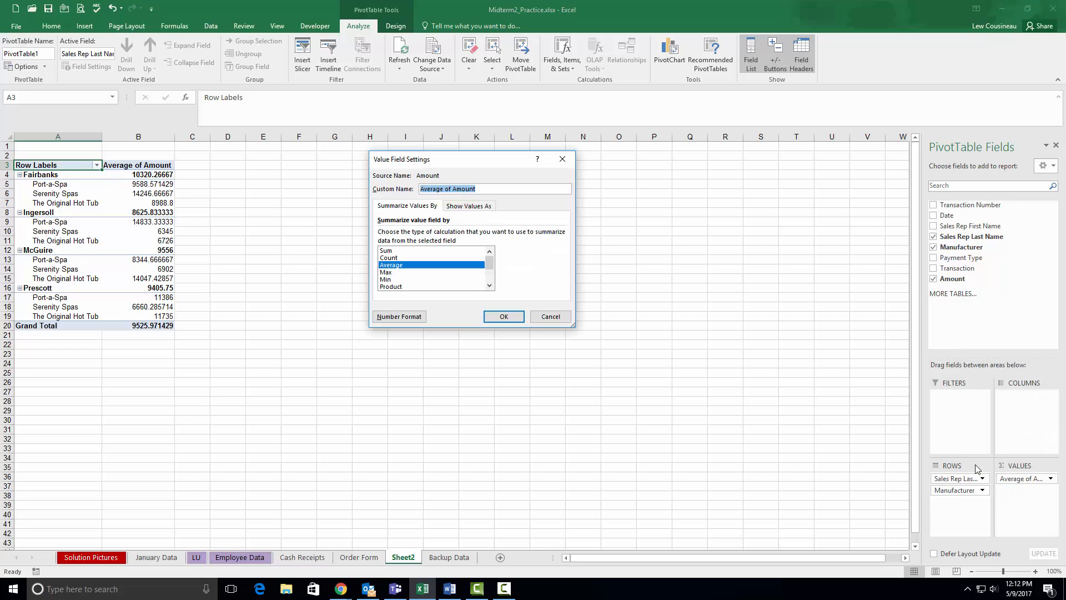
pyautogui.click(399, 318)
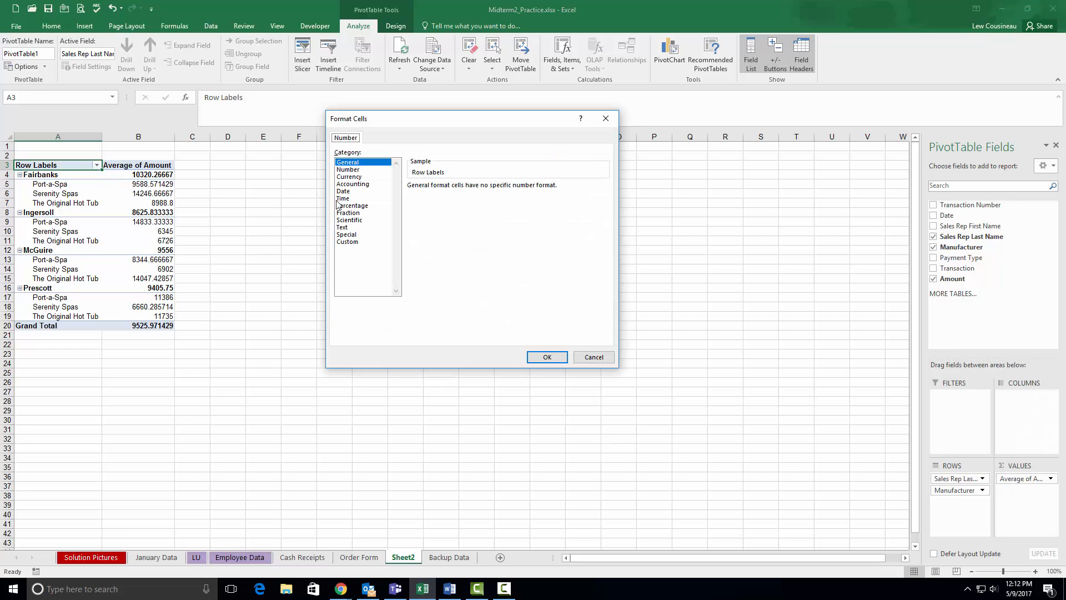
pyautogui.click(349, 177)
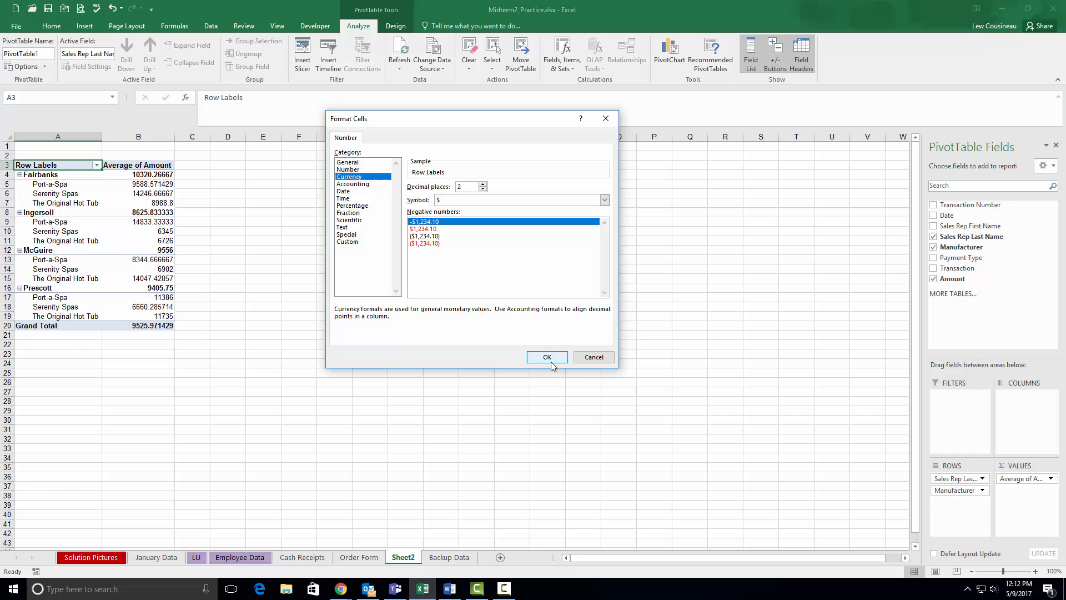
pyautogui.click(550, 358)
pyautogui.click(506, 316)
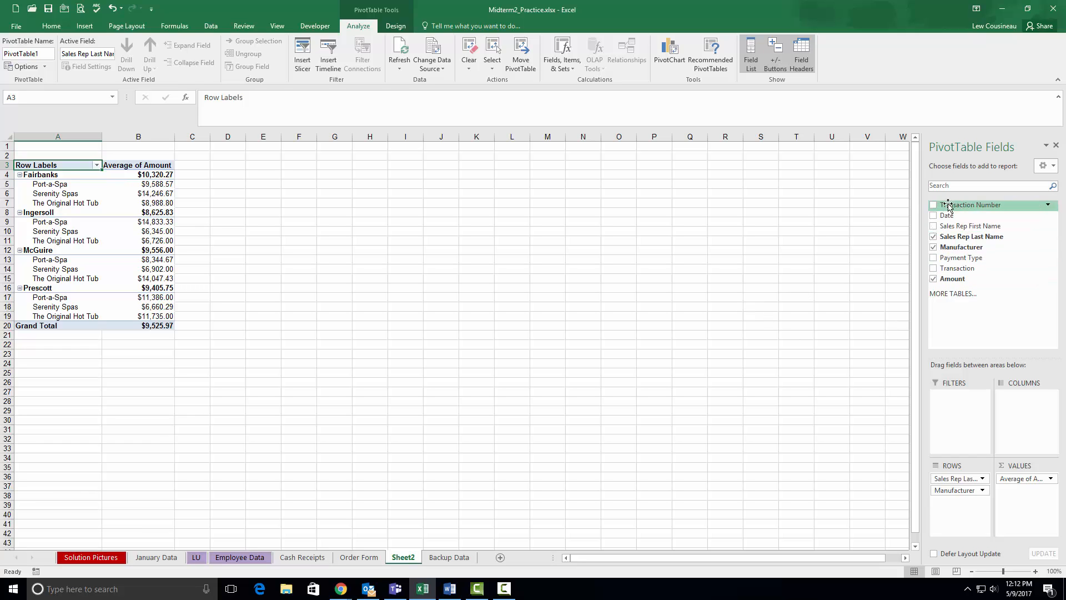
# - Widen the PivotTable field list and examine the first sales rep's Port-a-Spa rows on the Backup Data sheet
pyautogui.moveTo(922, 201); pyautogui.dragTo(562, 209)
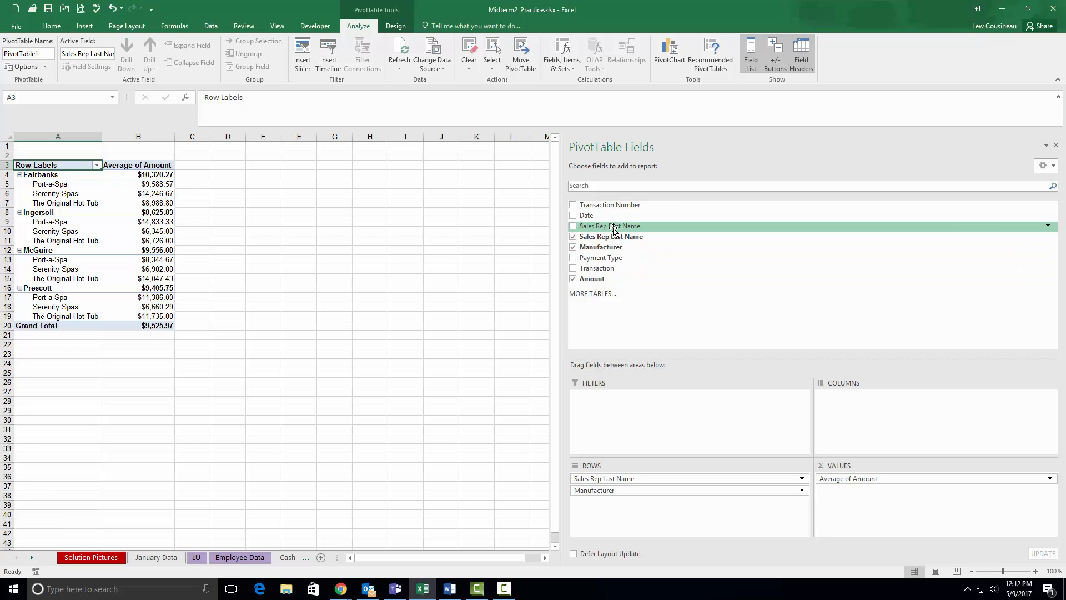
pyautogui.click(157, 557)
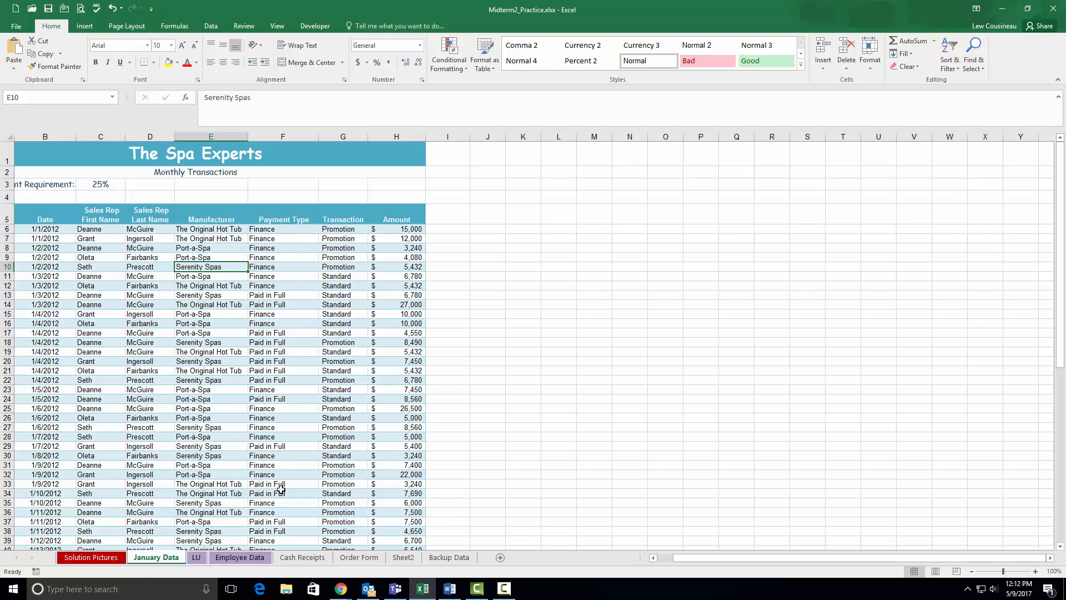
pyautogui.click(449, 558)
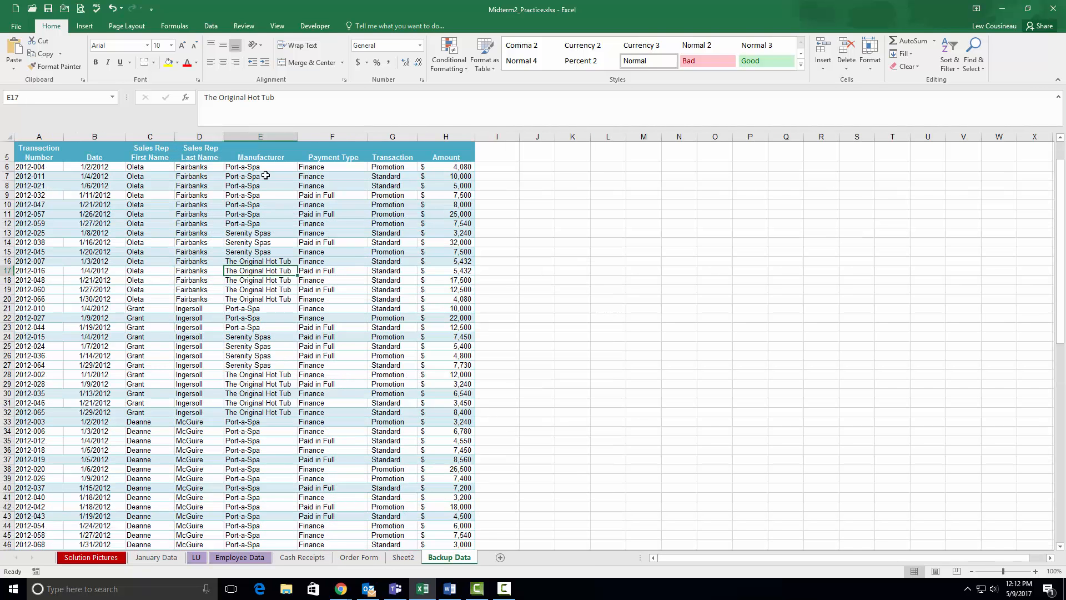
pyautogui.moveTo(261, 167); pyautogui.dragTo(259, 224)
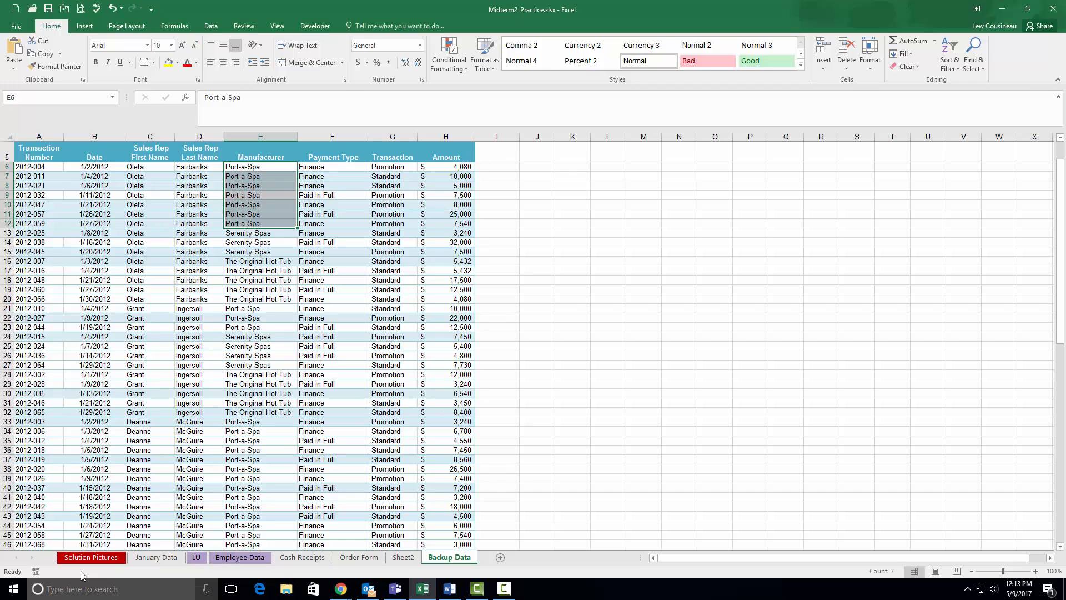
pyautogui.click(356, 557)
pyautogui.click(403, 558)
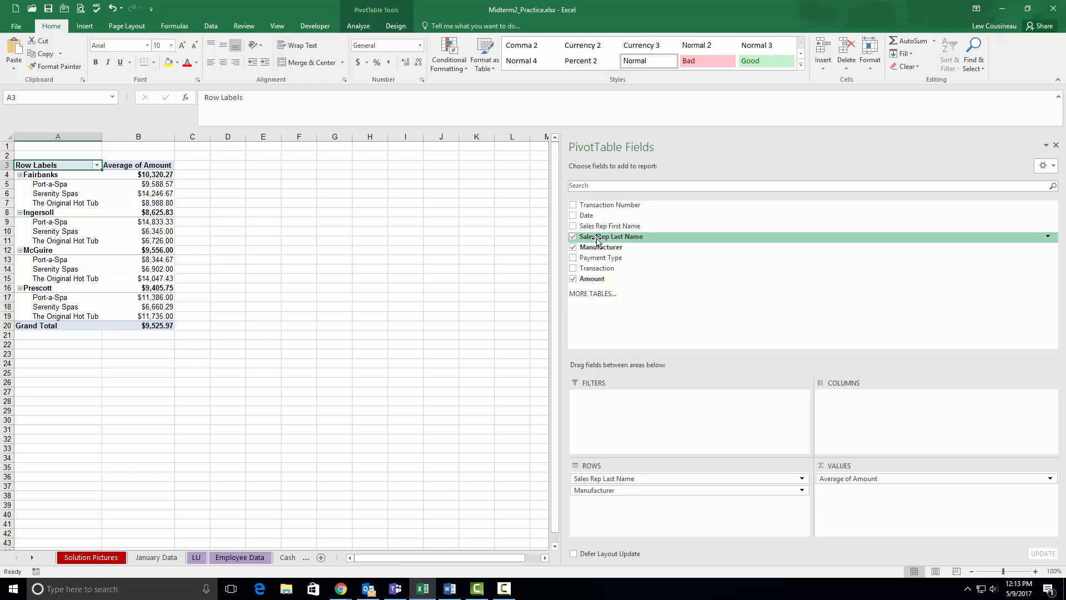
# - Add Sales Rep Last Name to the PivotTable's values as a count and rename that field "Count of Sales"
pyautogui.moveTo(597, 240); pyautogui.dragTo(870, 500)
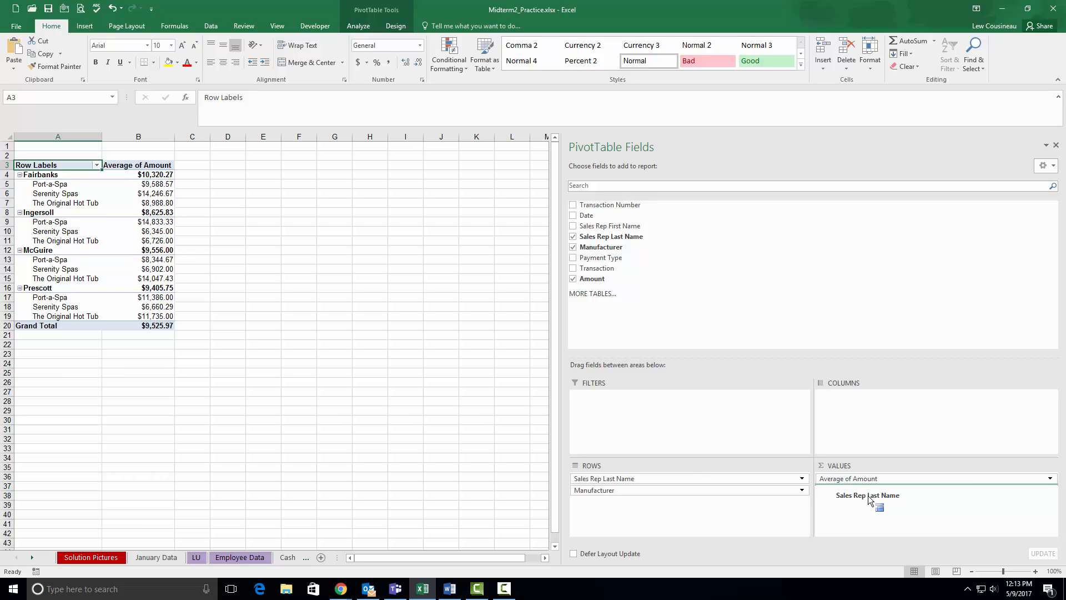
pyautogui.moveTo(870, 500); pyautogui.dragTo(871, 500)
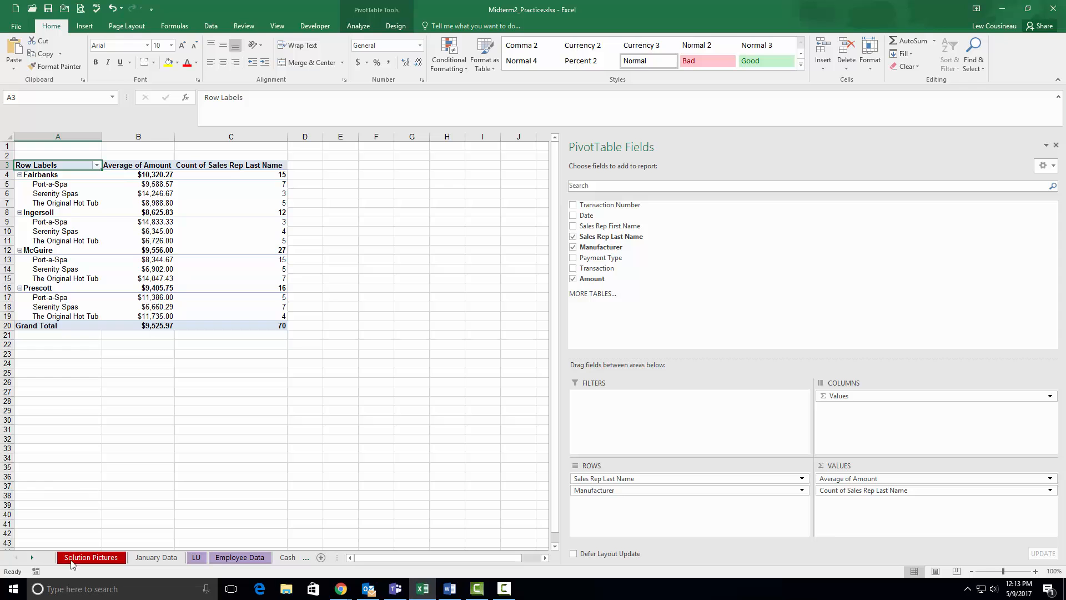
pyautogui.click(93, 558)
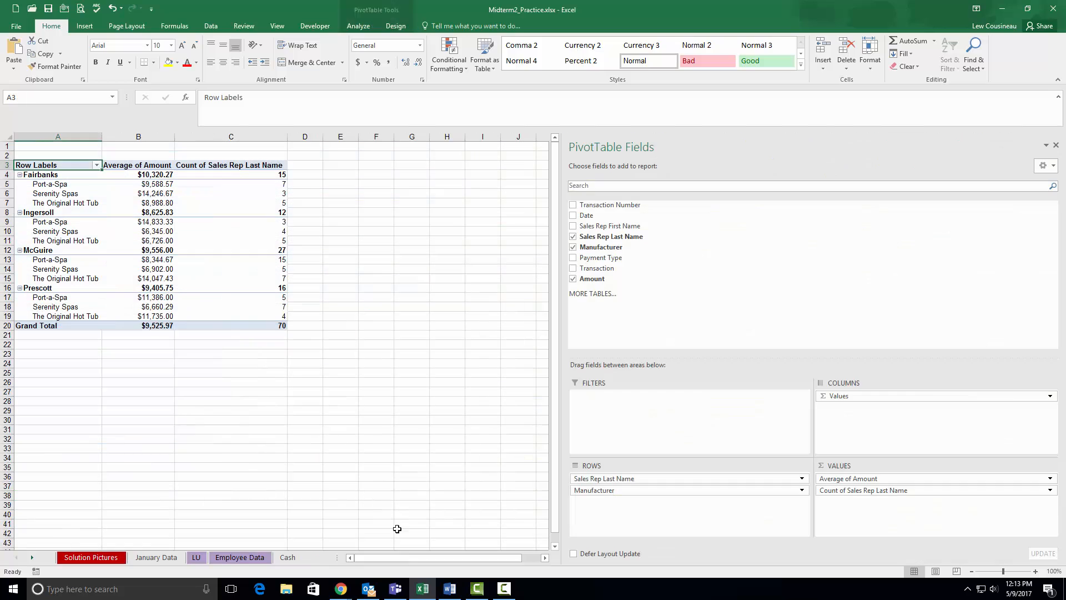
pyautogui.click(403, 559)
pyautogui.click(1050, 490)
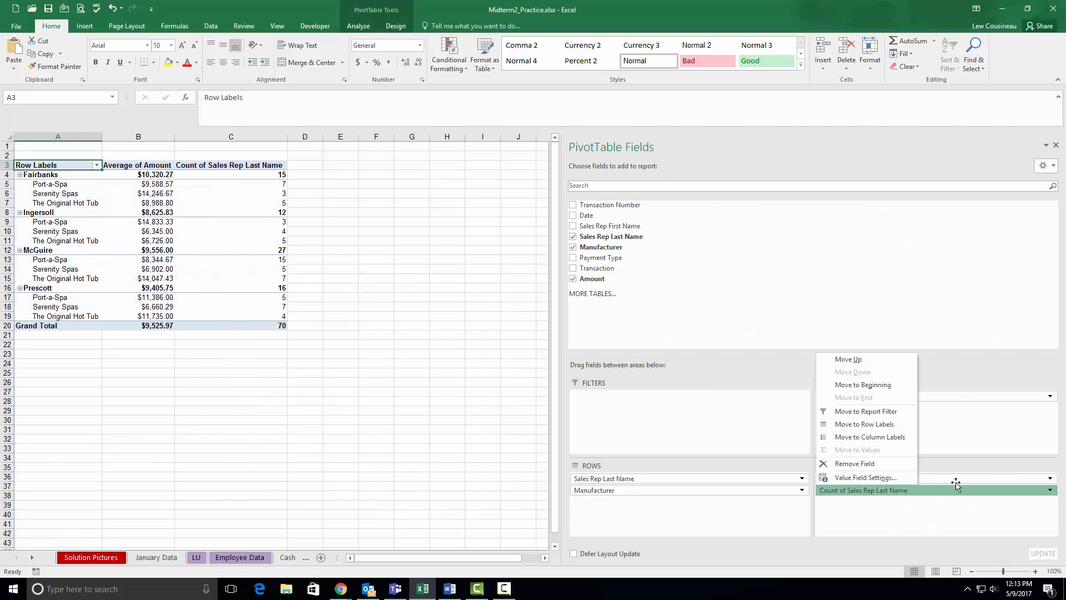
pyautogui.click(866, 478)
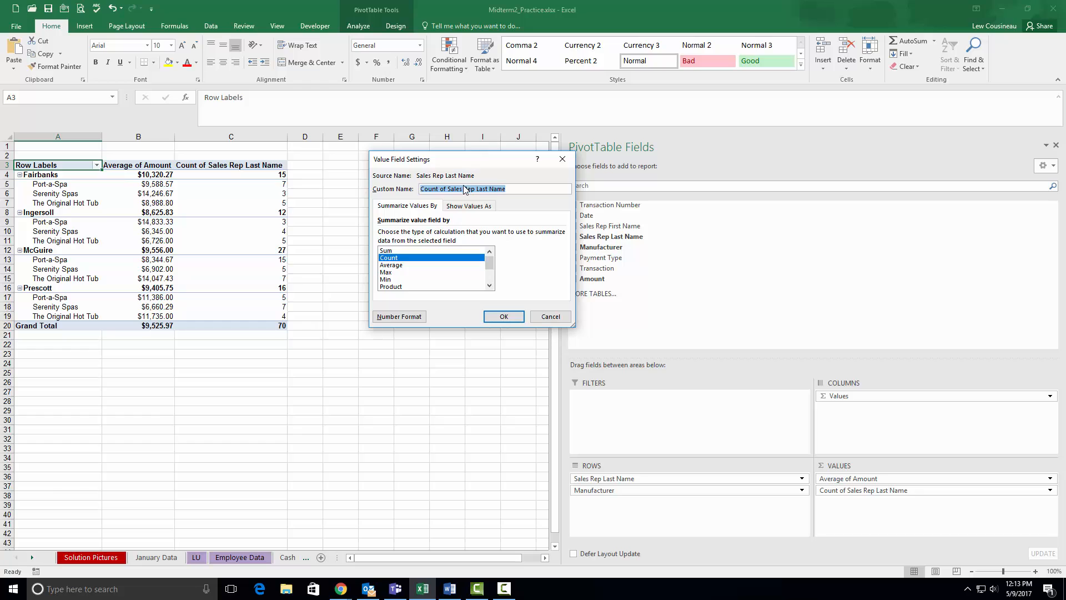
pyautogui.moveTo(464, 190); pyautogui.dragTo(673, 206)
pyautogui.press('BackSpace')
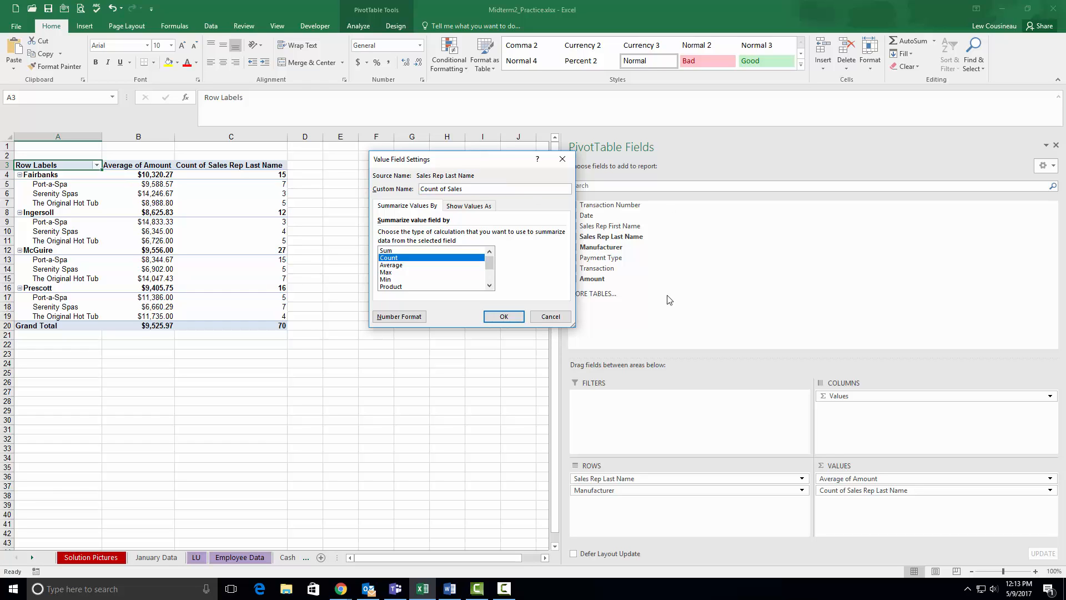
pyautogui.click(492, 317)
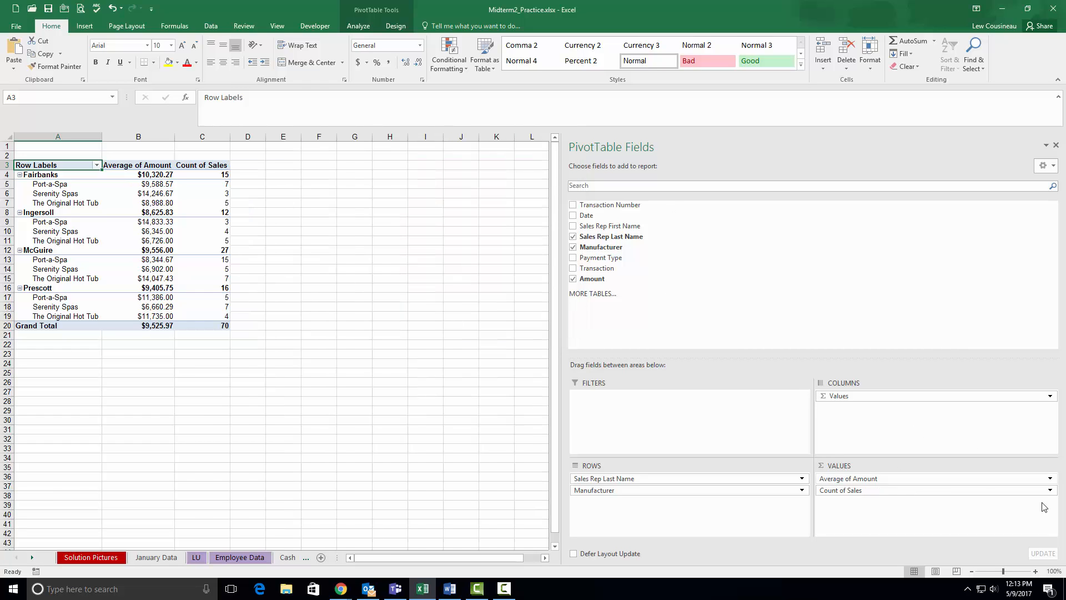
# - Try Transaction as the PivotTable's report filter and remove it again after checking its filter choices
pyautogui.hotkey('alt', 'Tab')
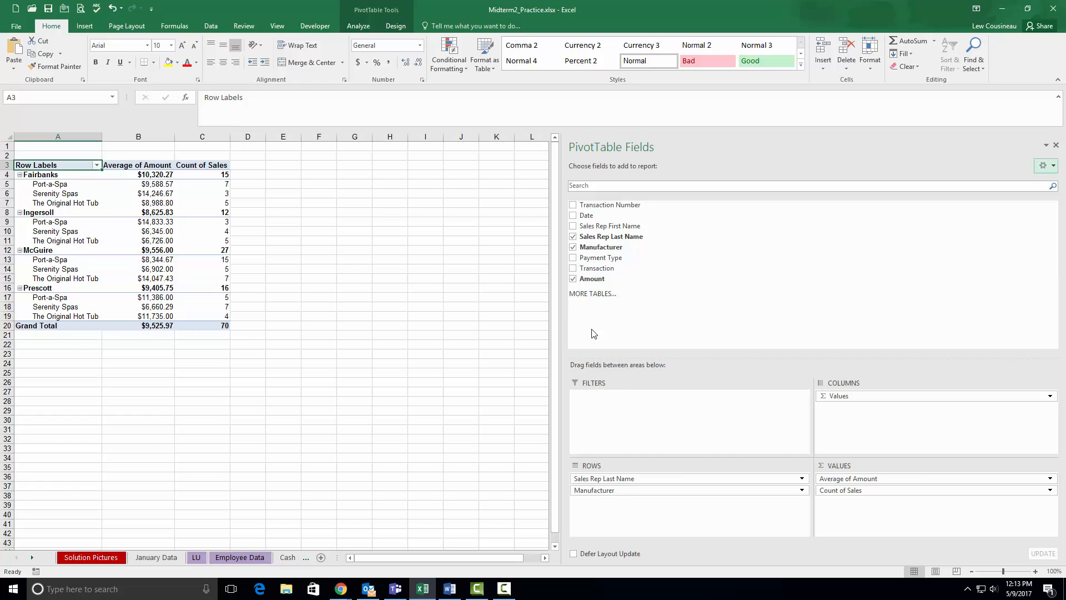
pyautogui.moveTo(589, 271); pyautogui.dragTo(599, 417)
pyautogui.click(169, 147)
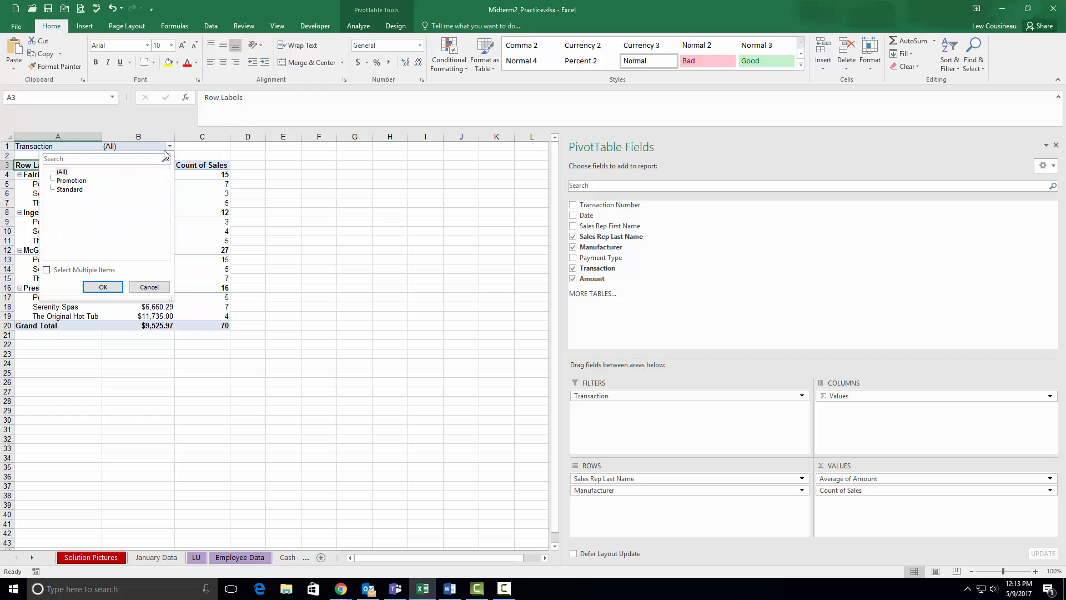
pyautogui.click(613, 397)
pyautogui.moveTo(614, 397); pyautogui.dragTo(646, 371)
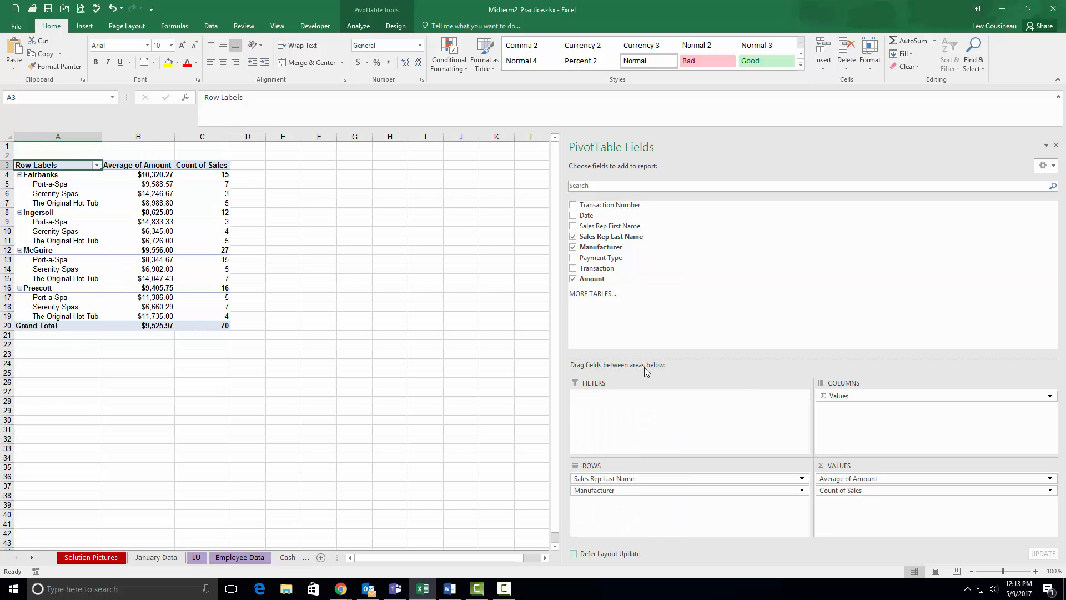
# - Add Payment Type as the PivotTable's report filter and filter the report to Finance
pyautogui.moveTo(611, 257); pyautogui.dragTo(644, 400)
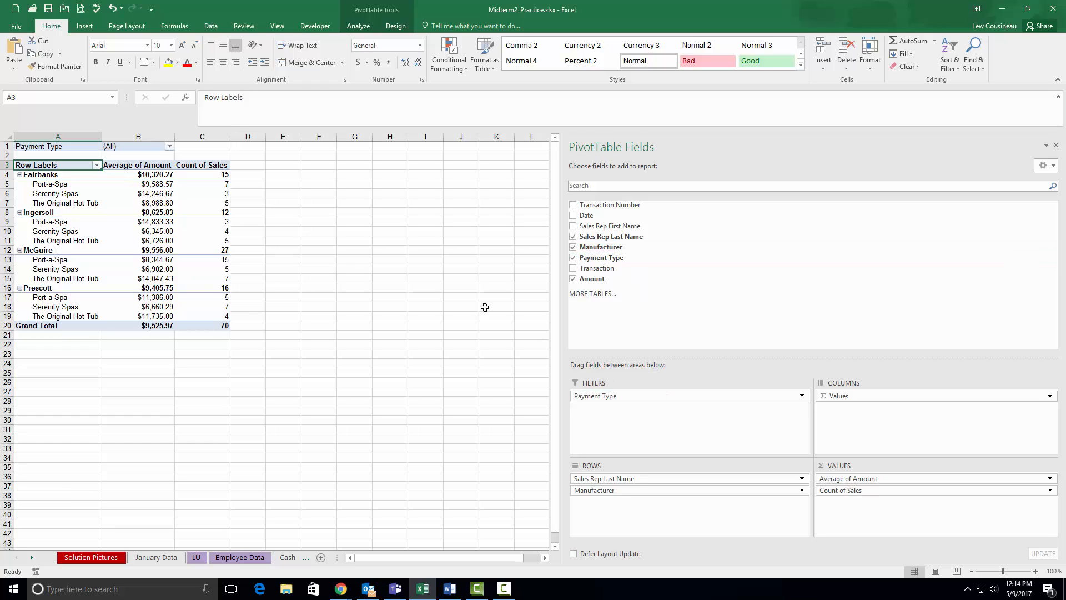
pyautogui.click(170, 147)
pyautogui.click(76, 182)
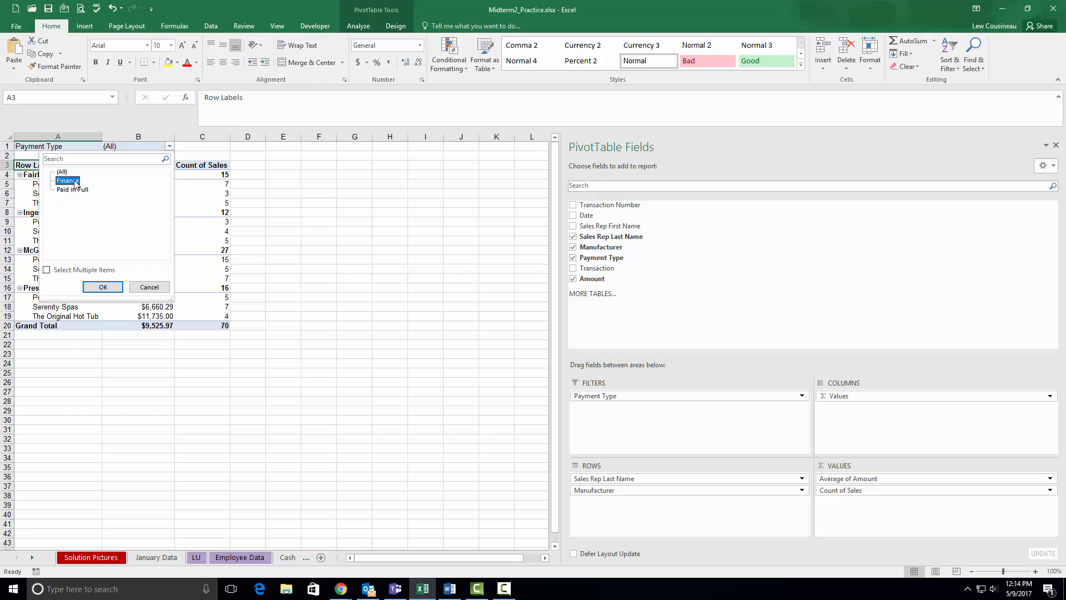
pyautogui.click(101, 286)
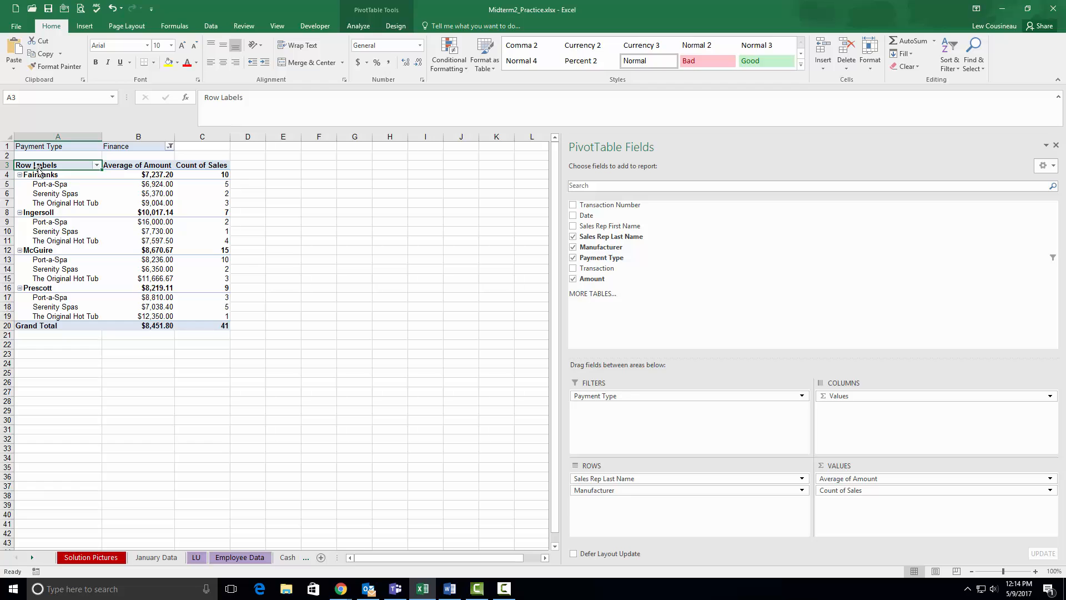
# - Rename the PivotTable's row labels header in A3 as "Name/Manufacturer"
pyautogui.write('Name')
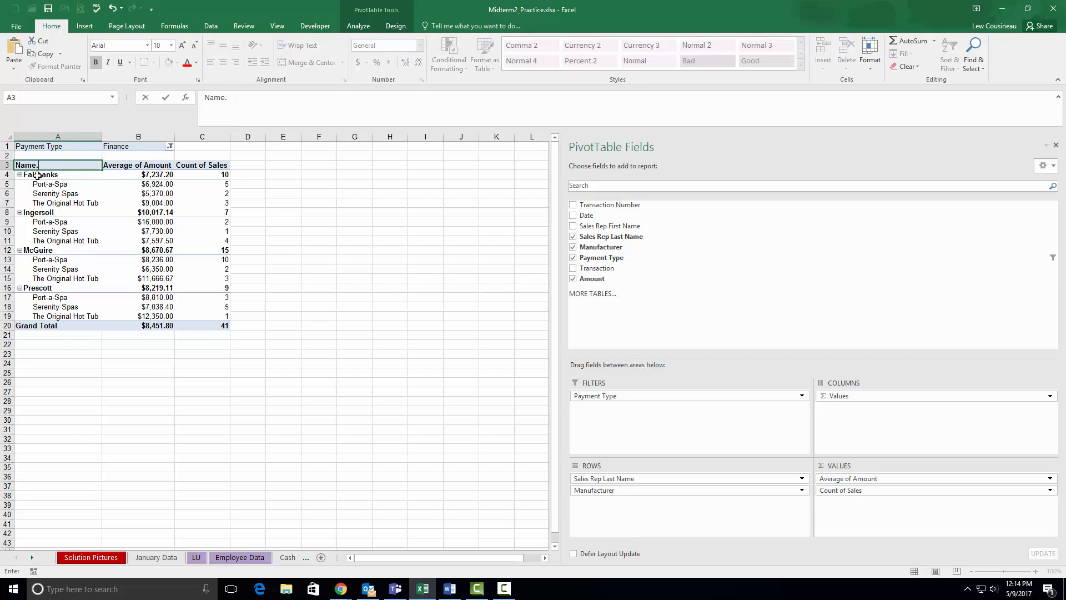
pyautogui.write('/Manufacturer')
pyautogui.click(41, 193)
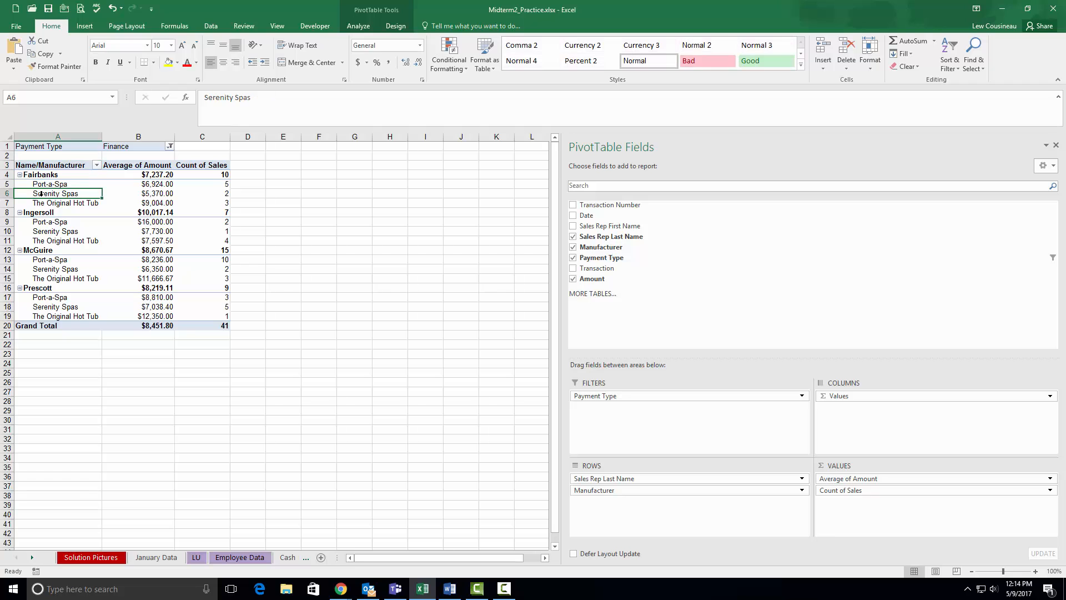
# - Check the solution picture, insert a Transaction slicer for the PivotTable and place it beside the table's upper rows
pyautogui.click(91, 558)
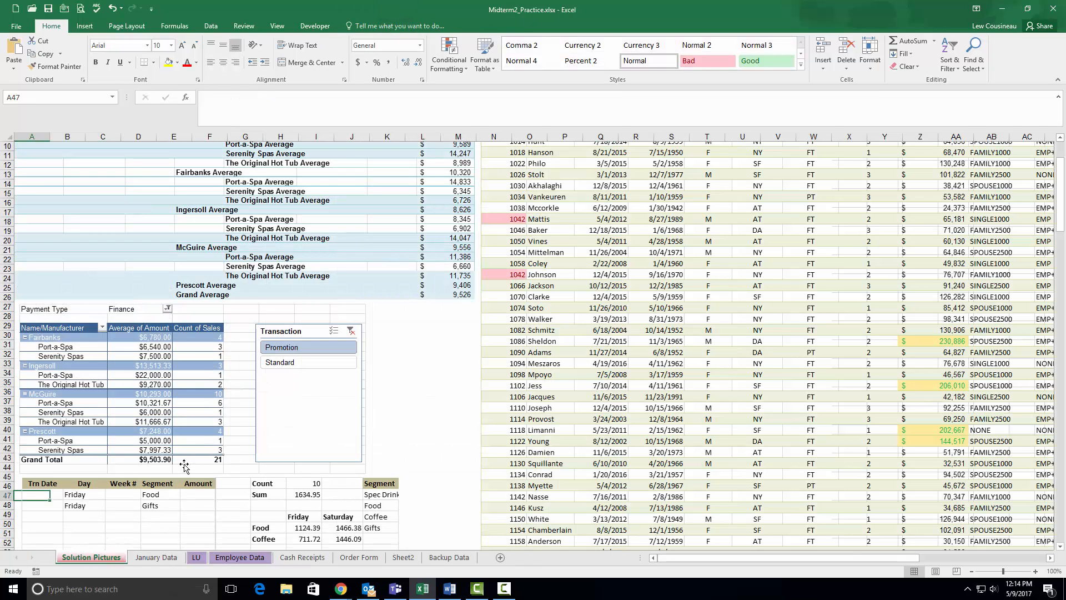
pyautogui.click(405, 558)
pyautogui.click(257, 195)
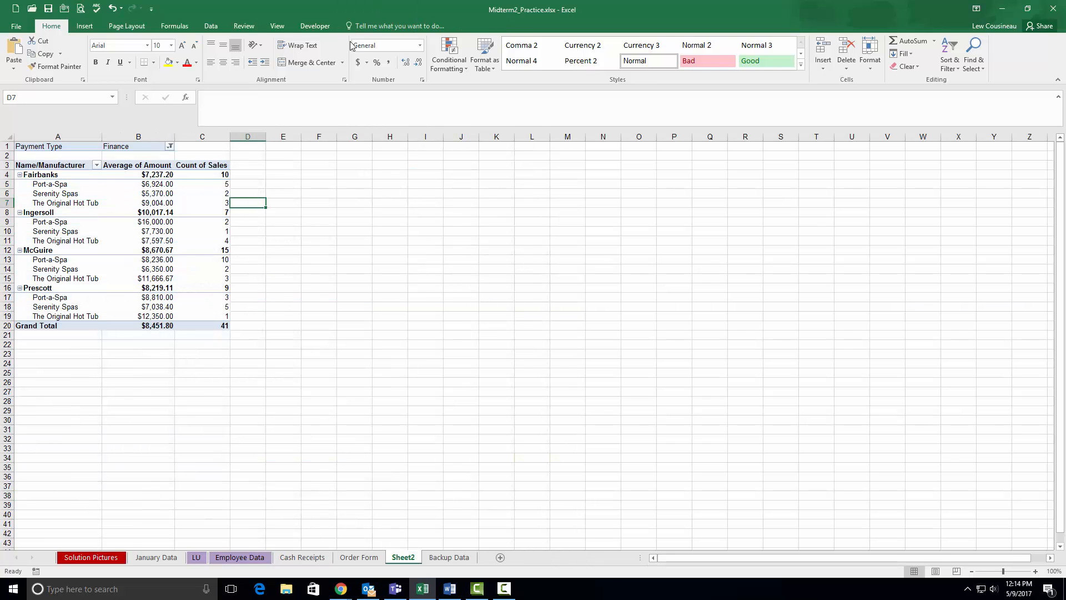
pyautogui.click(189, 174)
pyautogui.click(388, 28)
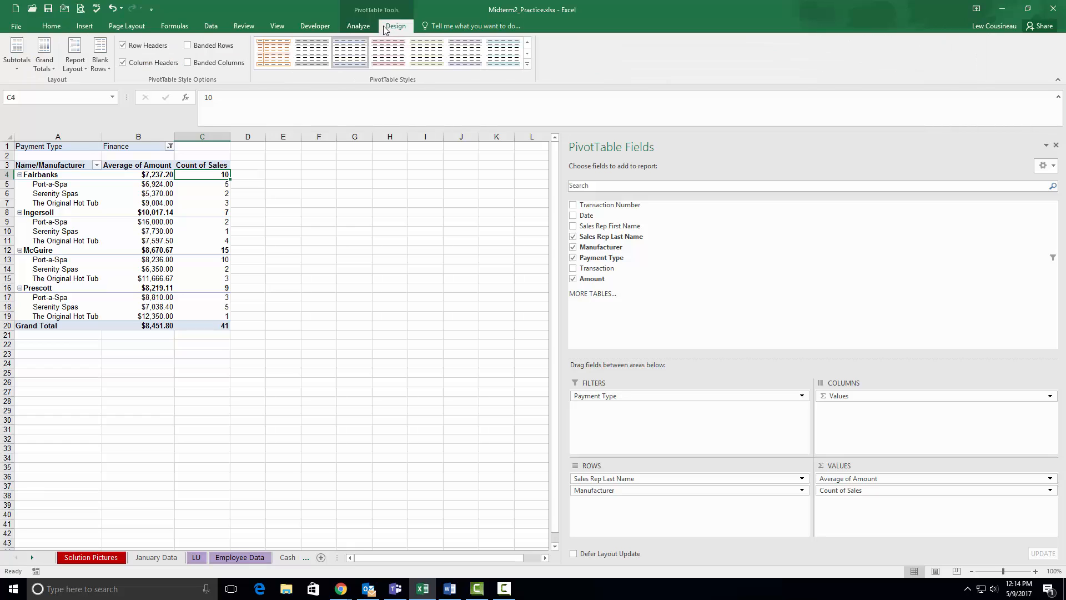
pyautogui.click(369, 29)
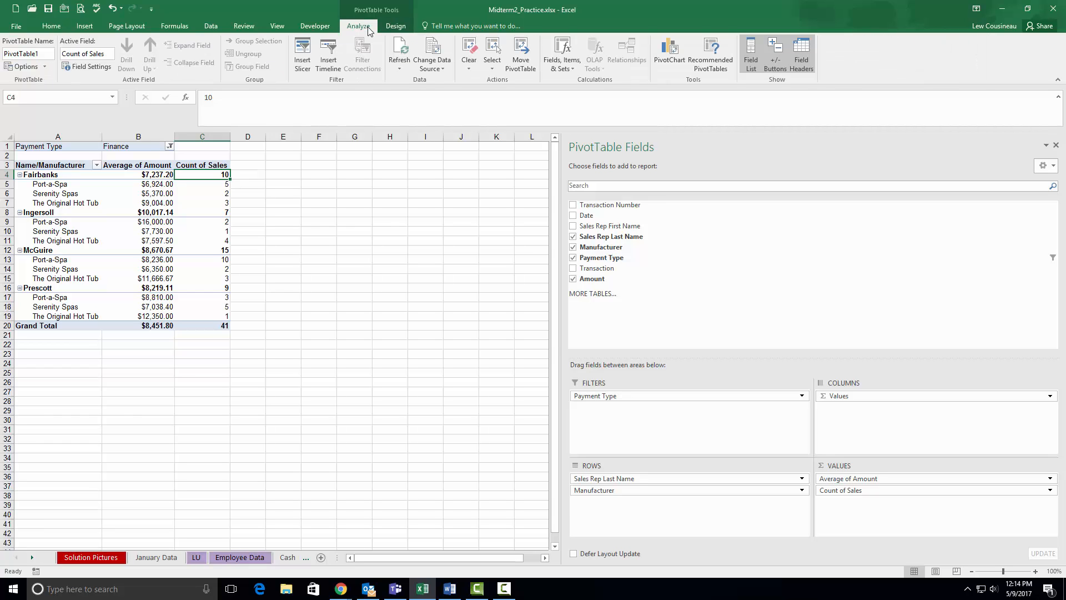
pyautogui.click(302, 53)
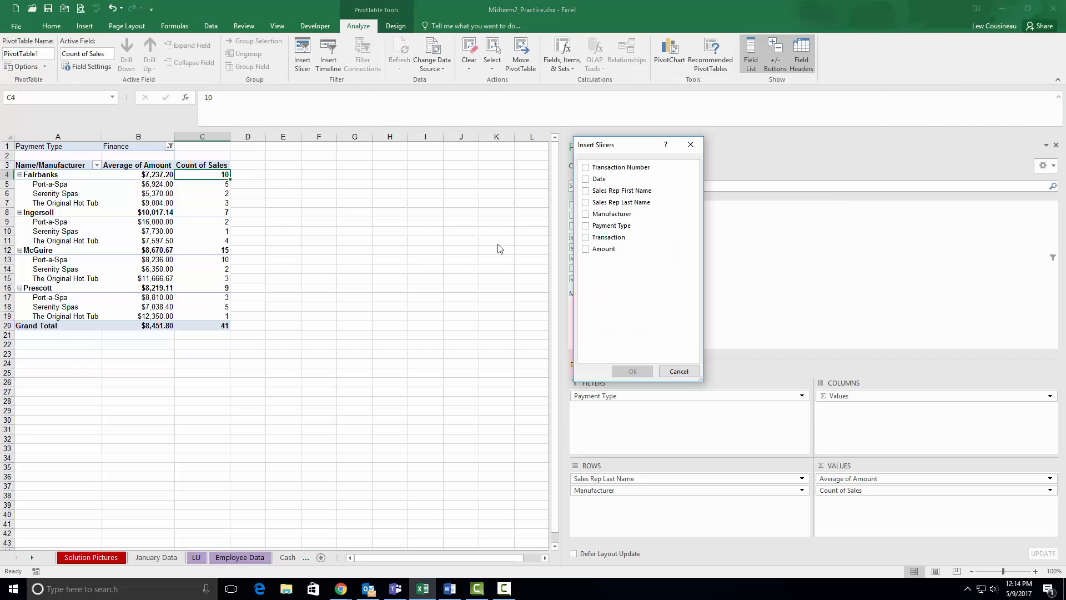
pyautogui.click(586, 238)
pyautogui.click(638, 373)
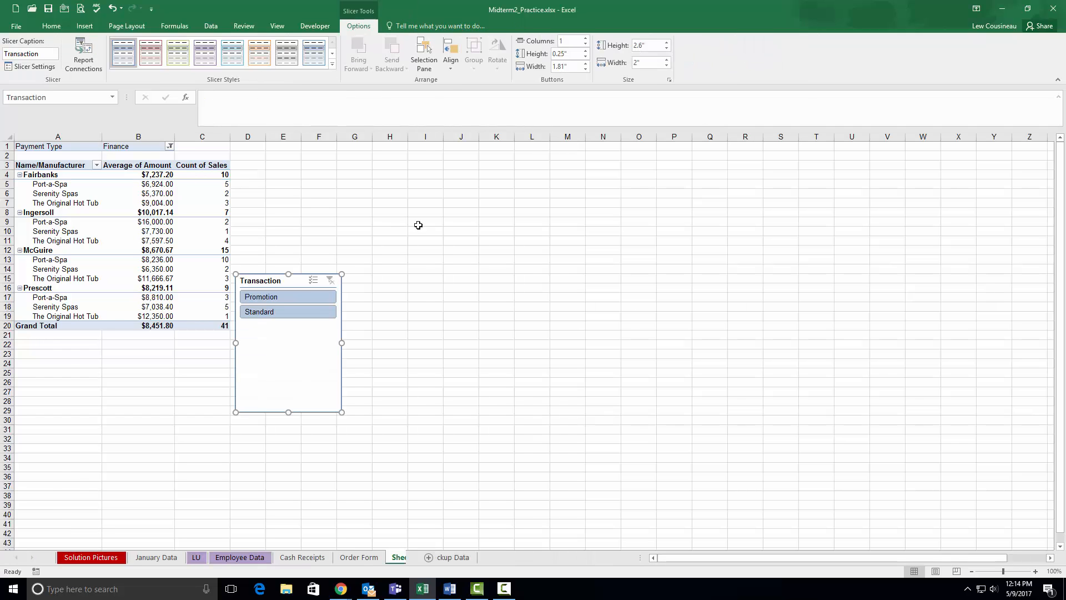
pyautogui.moveTo(292, 271); pyautogui.dragTo(298, 165)
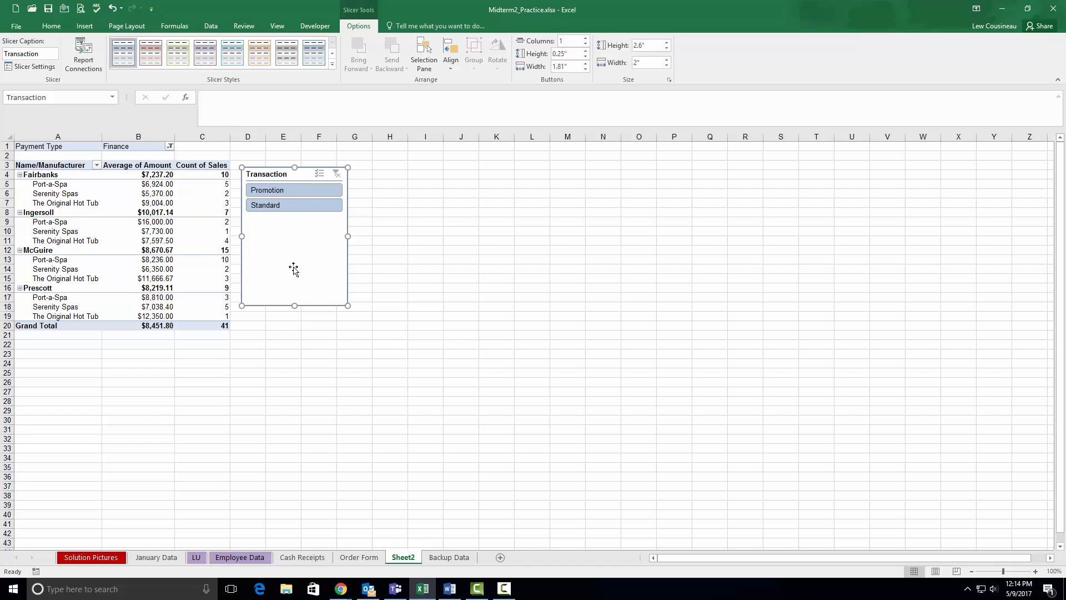
# - Try the slicer's Standard filter, compare with the solution picture, and filter the PivotTable to Promotion instead
pyautogui.click(273, 208)
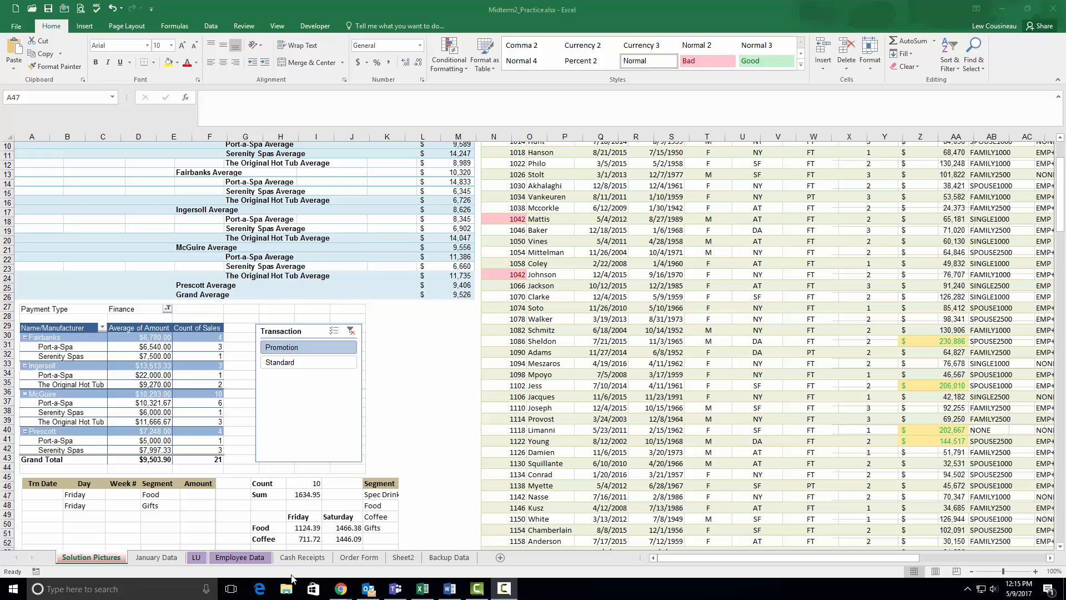
pyautogui.click(400, 558)
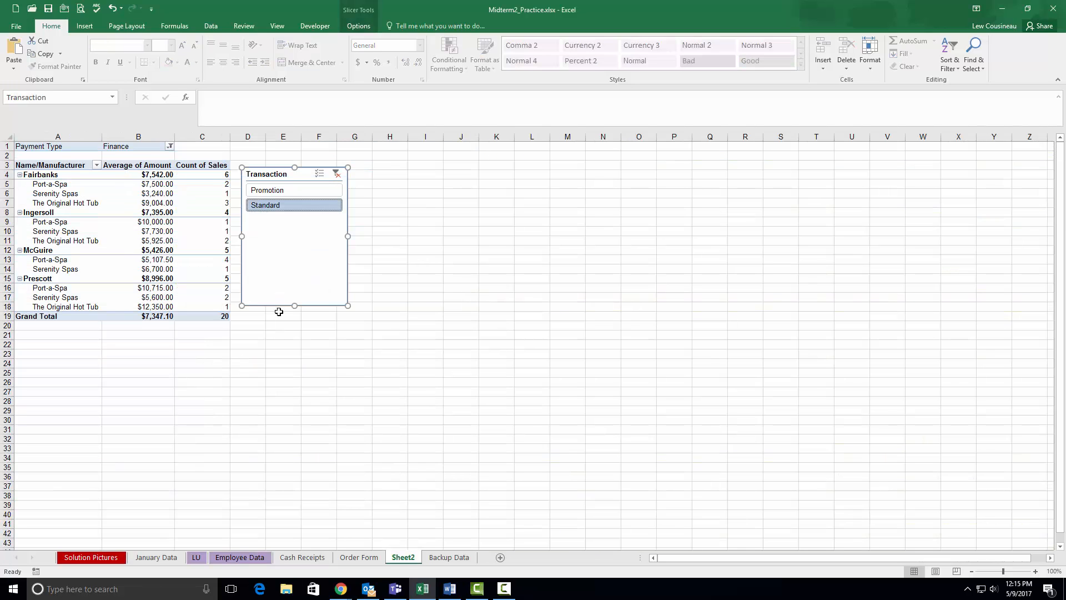
pyautogui.click(253, 190)
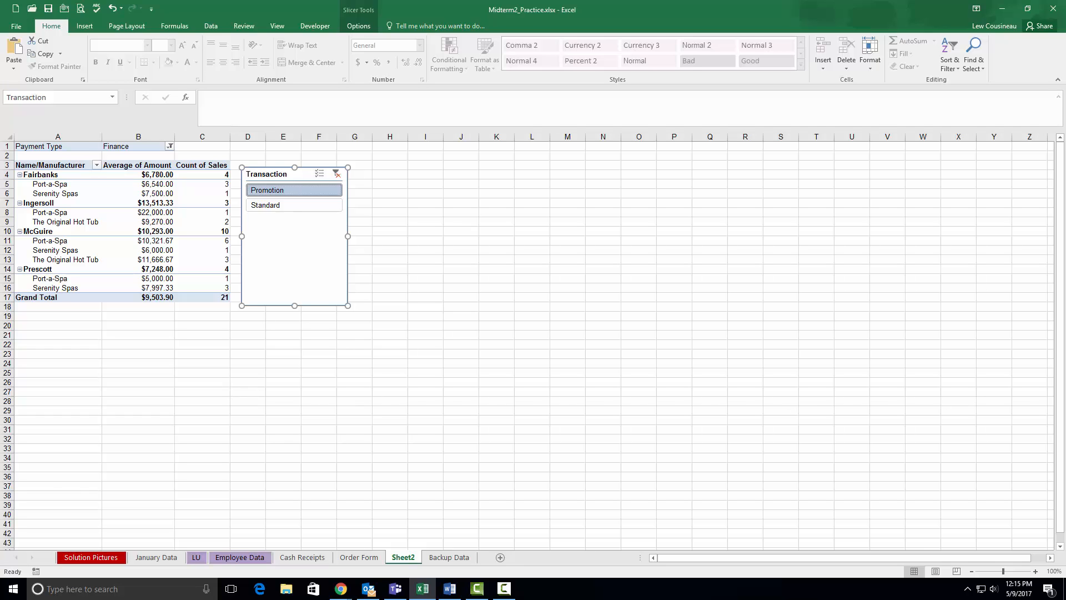
pyautogui.press('F10')
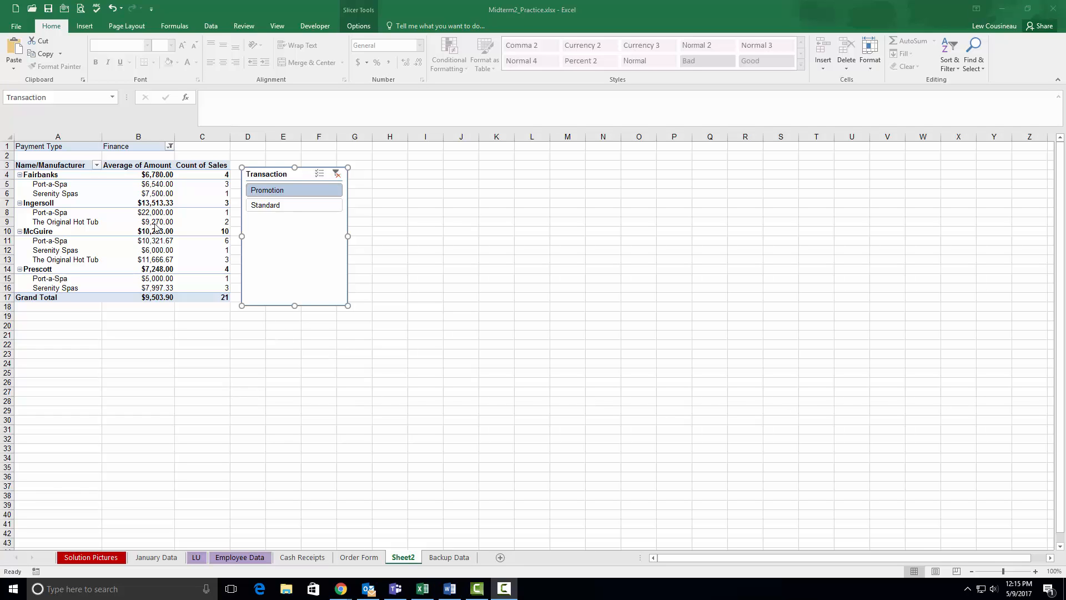
# - Give the PivotTable the blue style from the Medium group's first row with banded rows and columns, and compare it with the solution picture
pyautogui.click(115, 230)
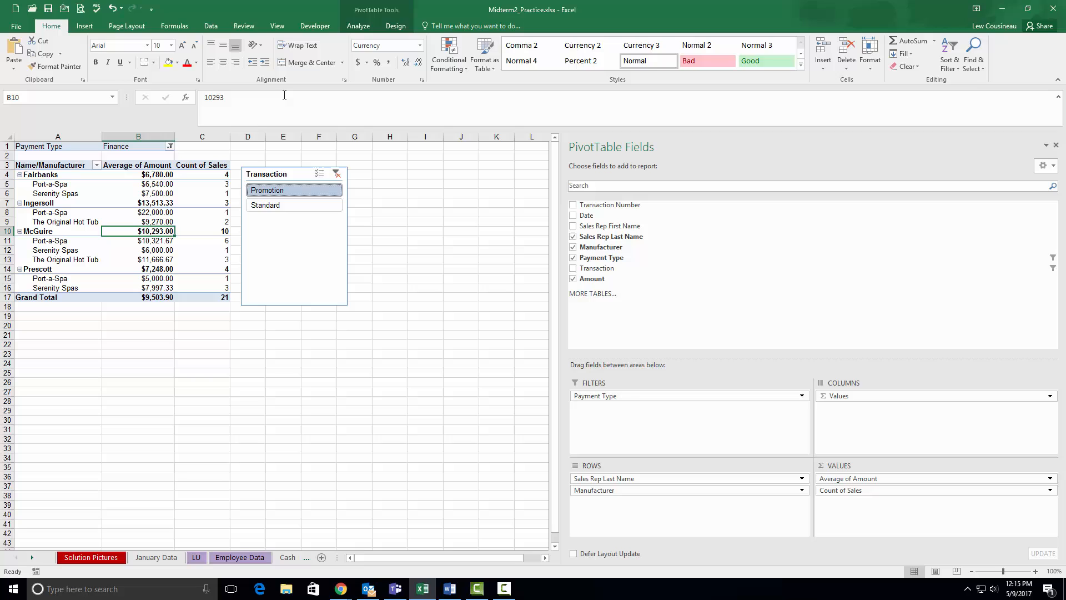
pyautogui.click(403, 29)
pyautogui.click(188, 63)
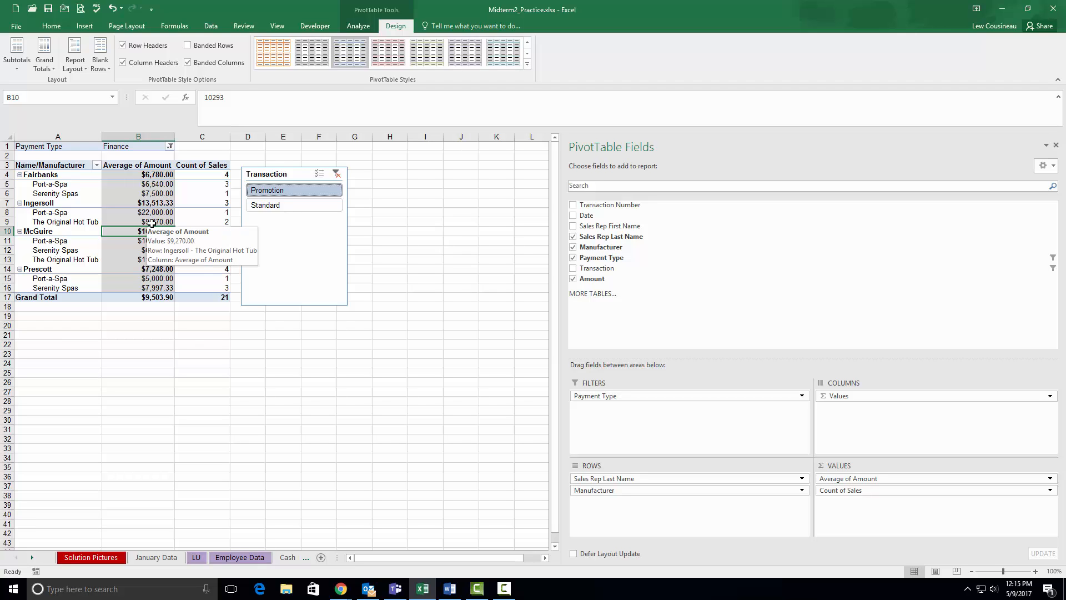
pyautogui.click(529, 66)
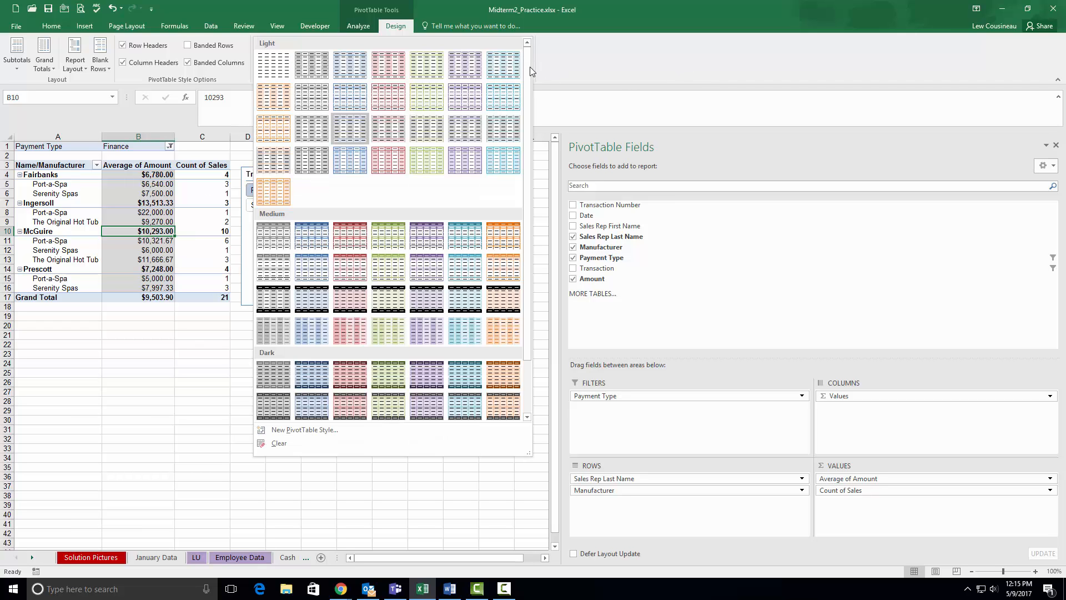
pyautogui.click(315, 237)
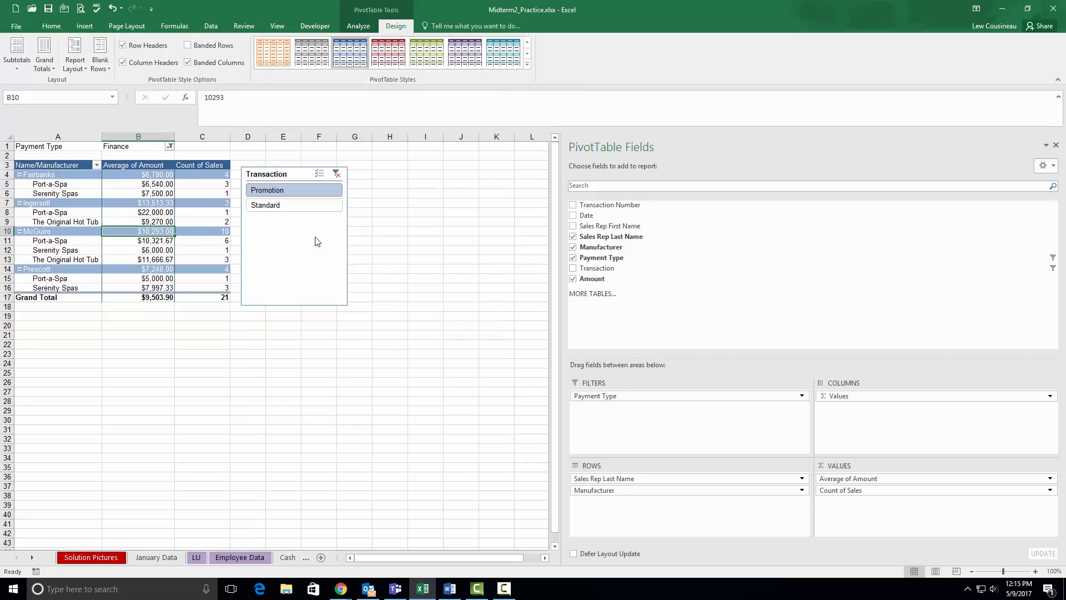
pyautogui.click(188, 46)
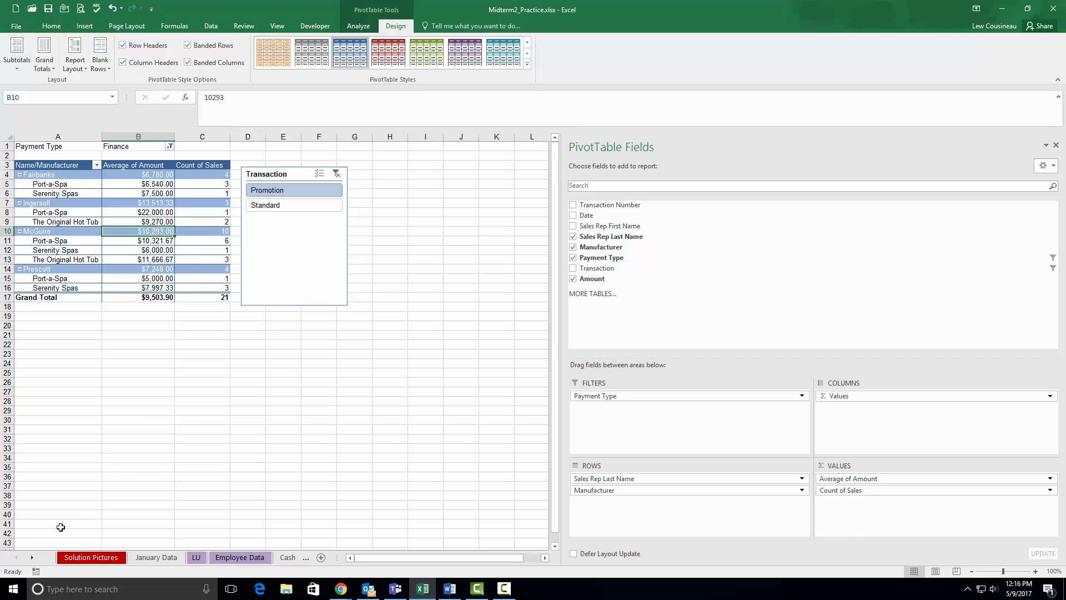
pyautogui.click(68, 560)
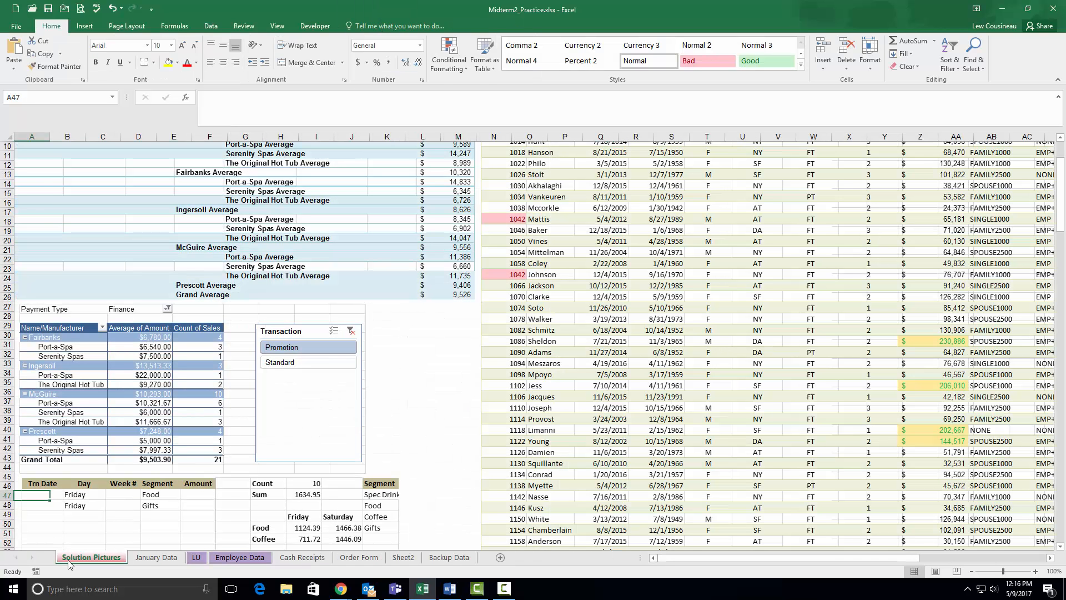
pyautogui.click(403, 556)
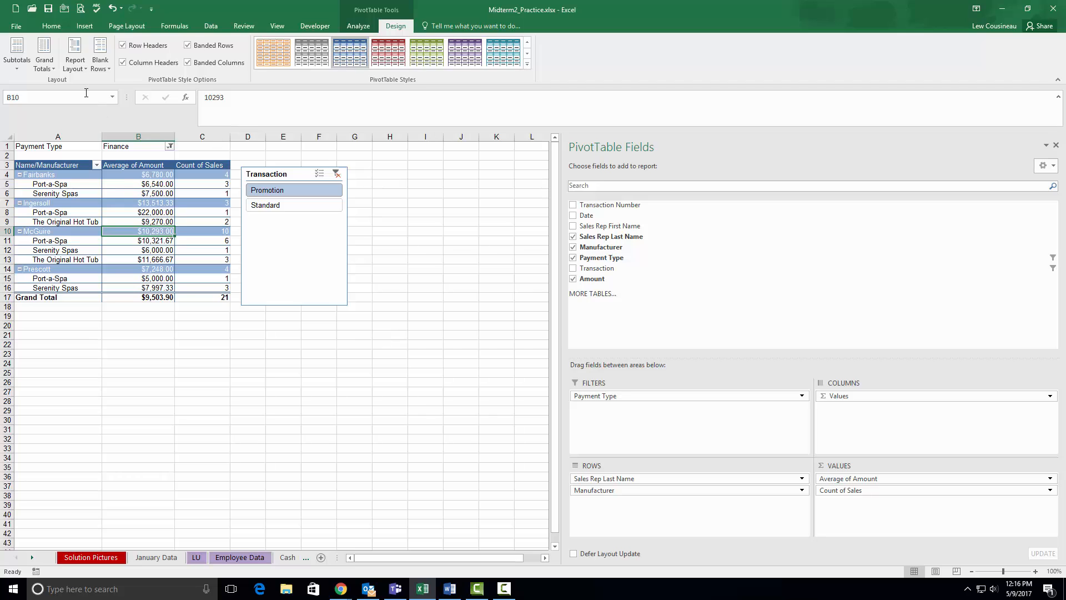
# - Add a custom page footer with "aasdfasdf" in the left section, the sheet name in the center section and the date in the right section
pyautogui.click(126, 26)
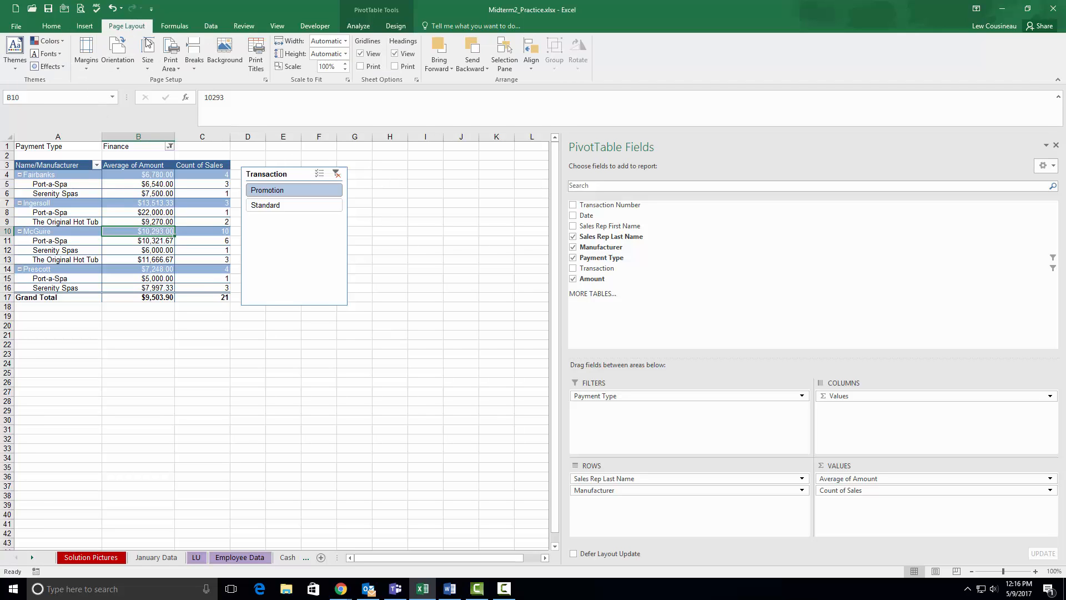
pyautogui.click(266, 80)
pyautogui.click(608, 143)
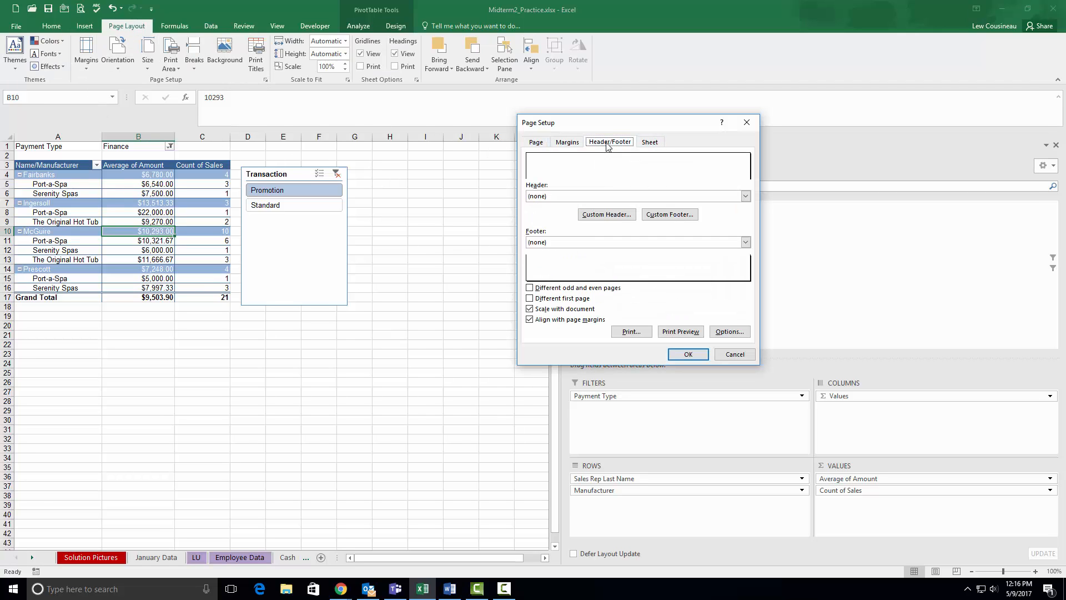
pyautogui.click(670, 215)
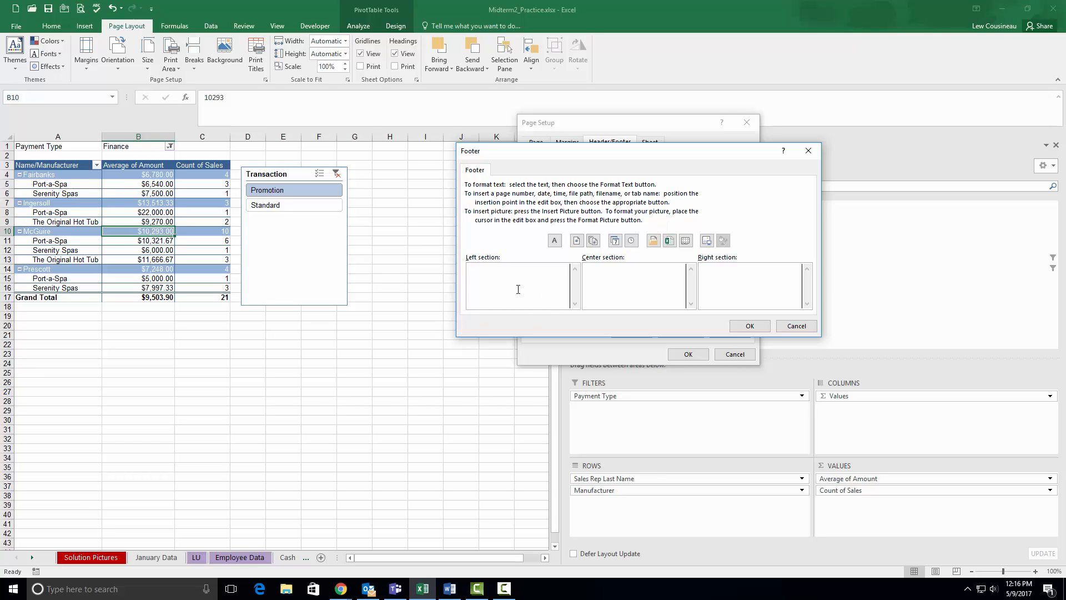
pyautogui.write('aasdfasdf')
pyautogui.click(686, 240)
pyautogui.click(614, 240)
pyautogui.click(749, 326)
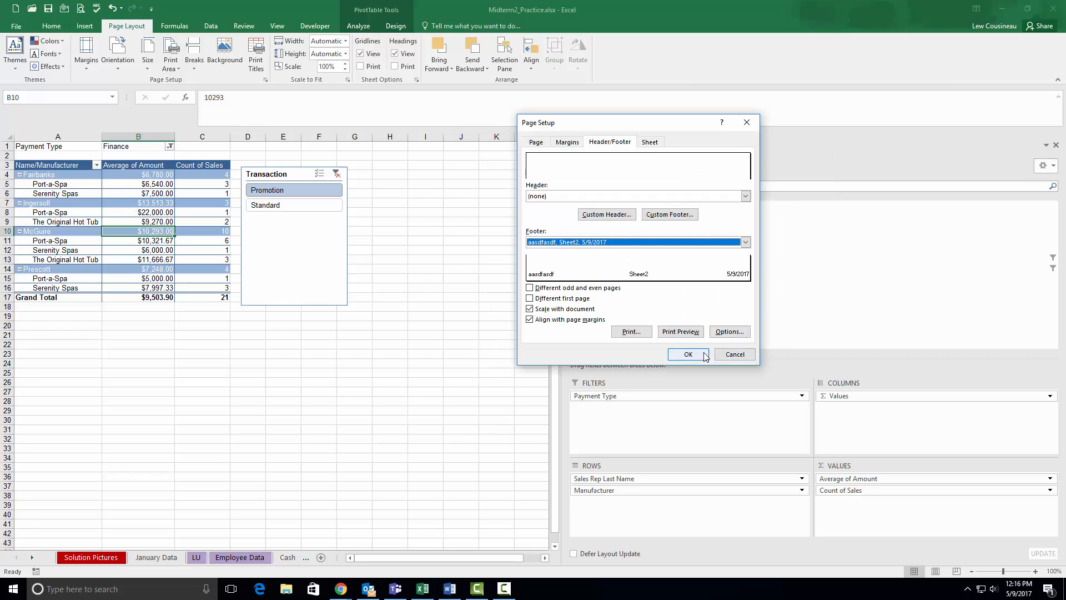
pyautogui.click(688, 355)
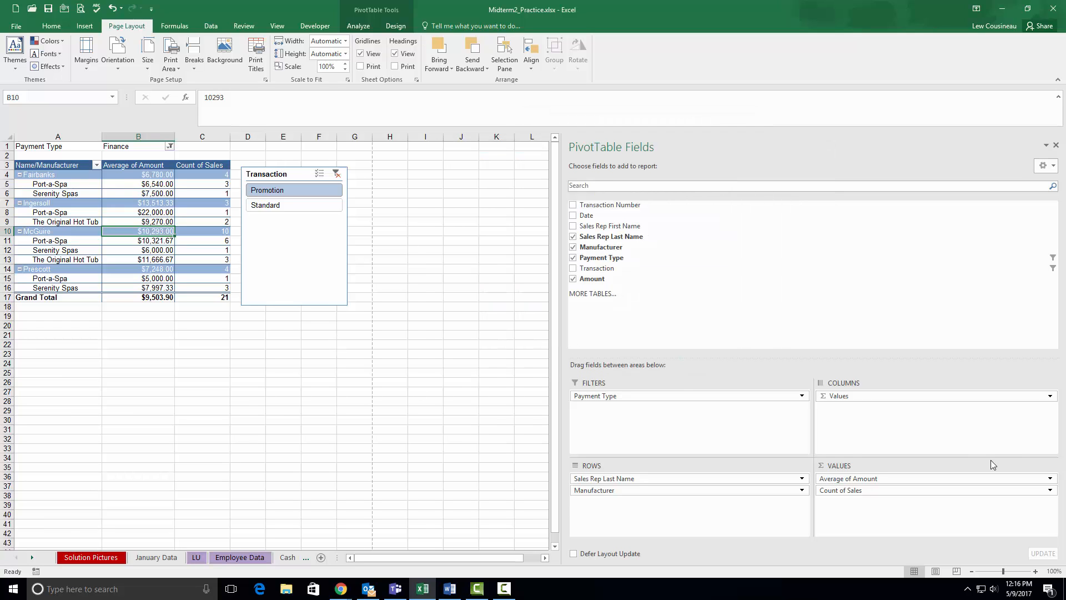